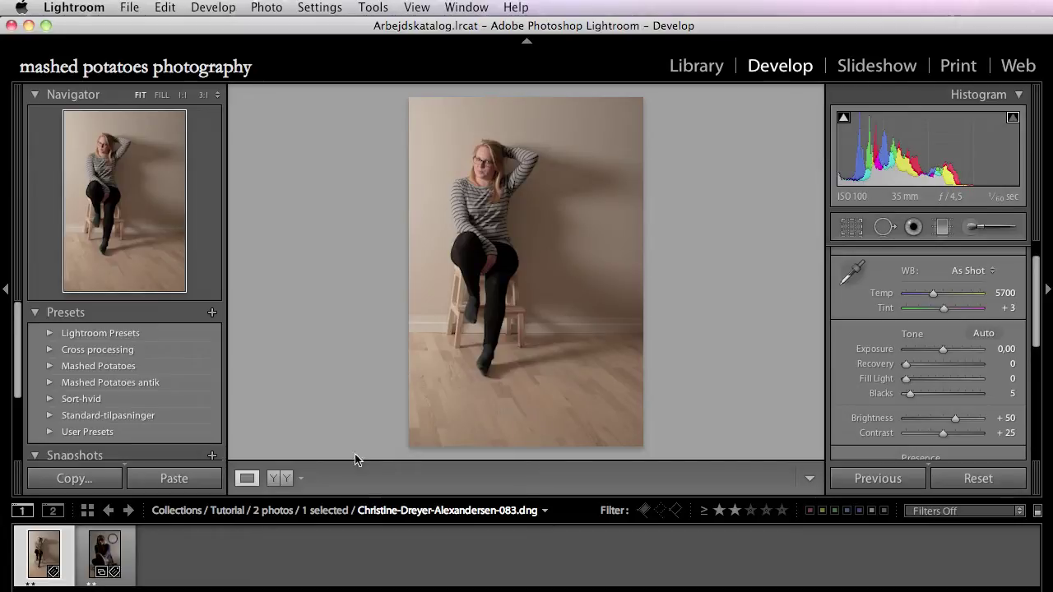
Browse the filmstrip and settle on the second photo, -165.dng, the floor portrait.
click(118, 558)
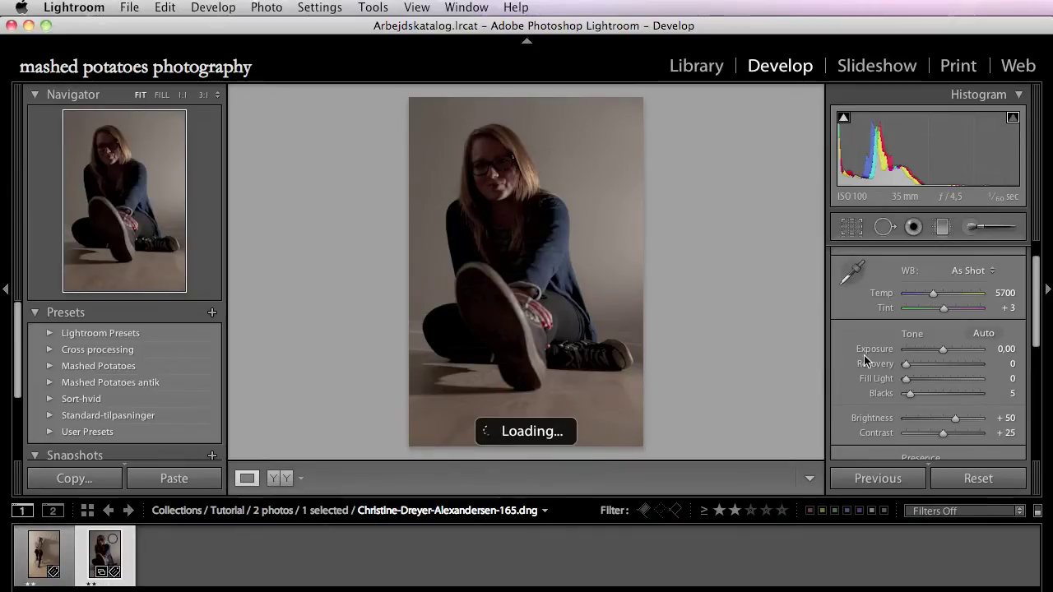
click(56, 555)
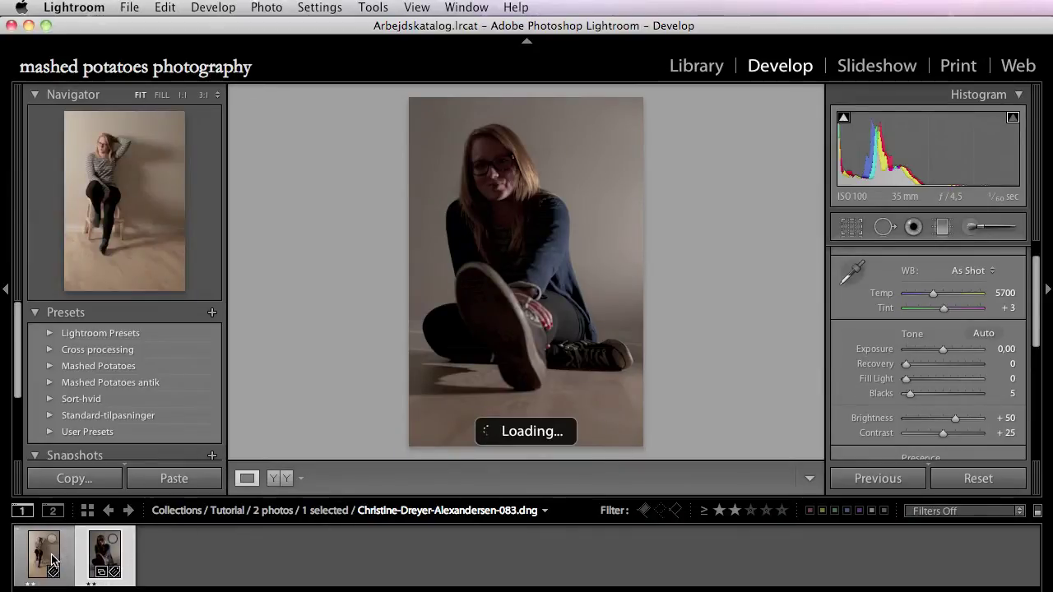
click(92, 559)
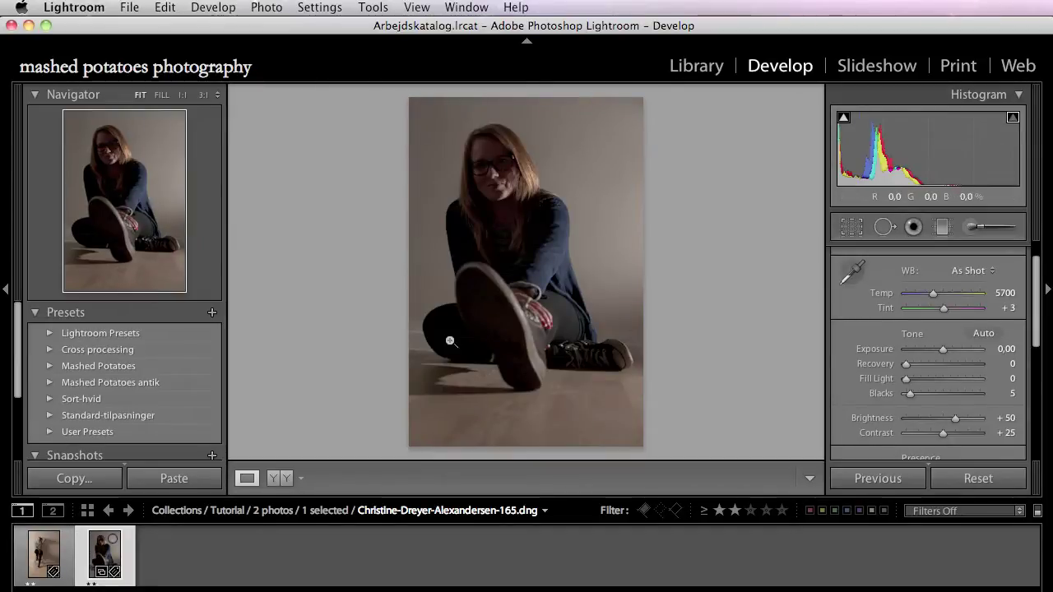
Set Exposure +2.05, Brightness +63, Fill Light 10, Contrast +62 and Saturation −38.
drag(944, 350, 964, 355)
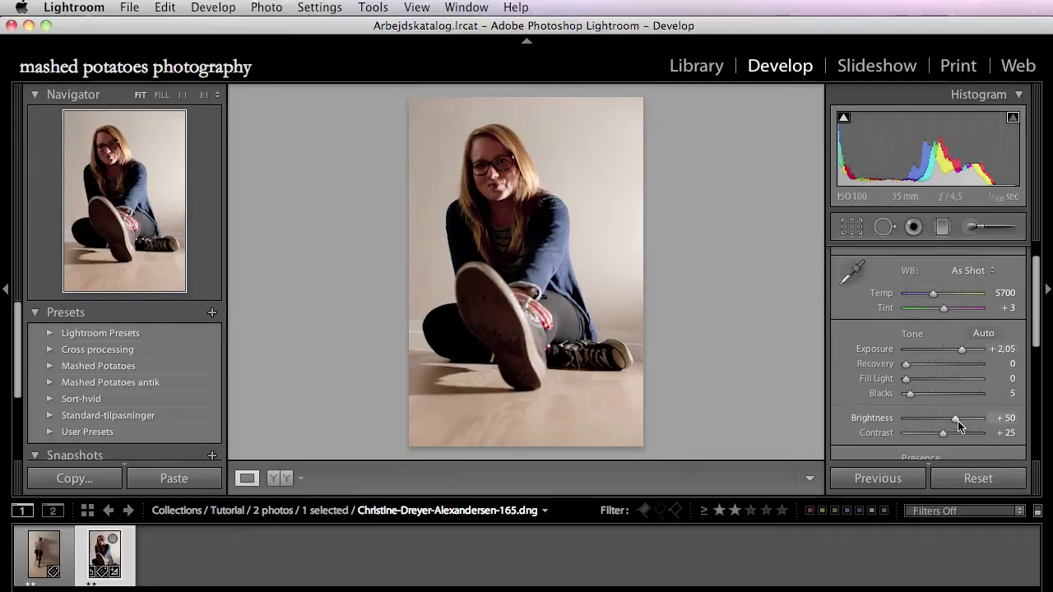
drag(957, 423, 962, 422)
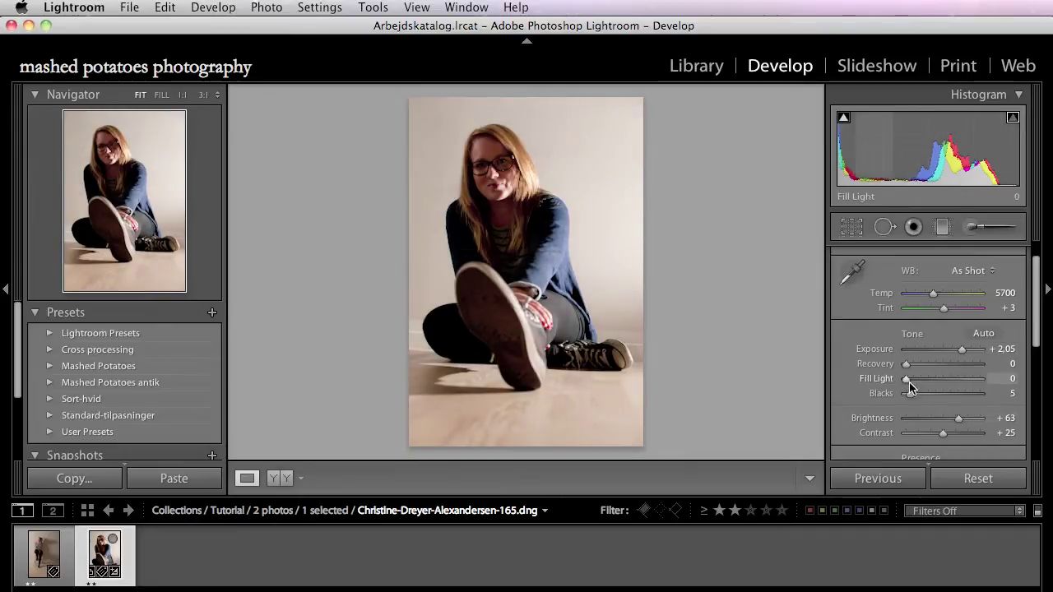
drag(907, 379, 913, 381)
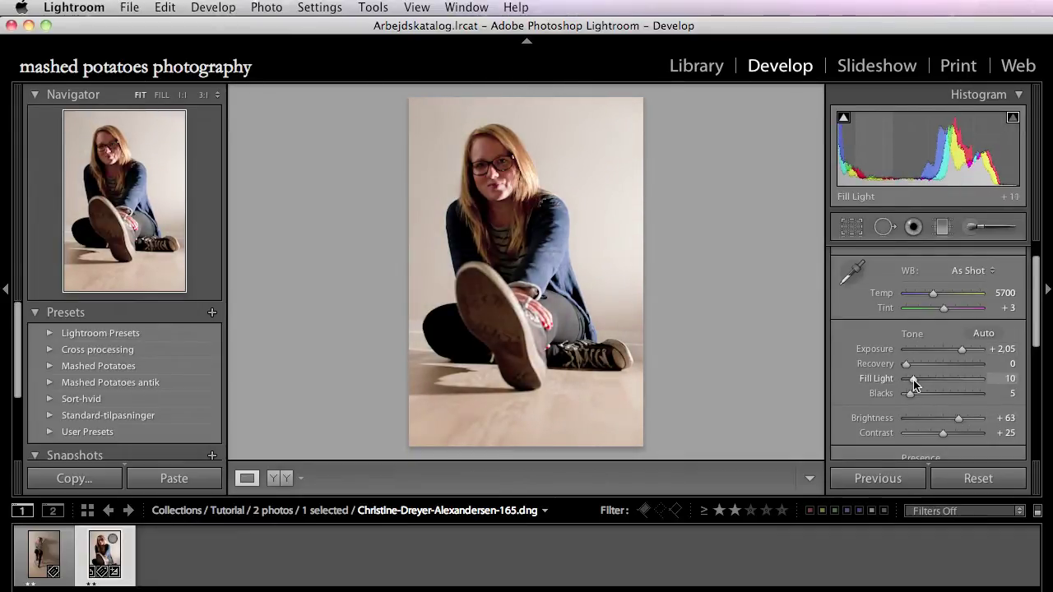
drag(943, 433, 960, 434)
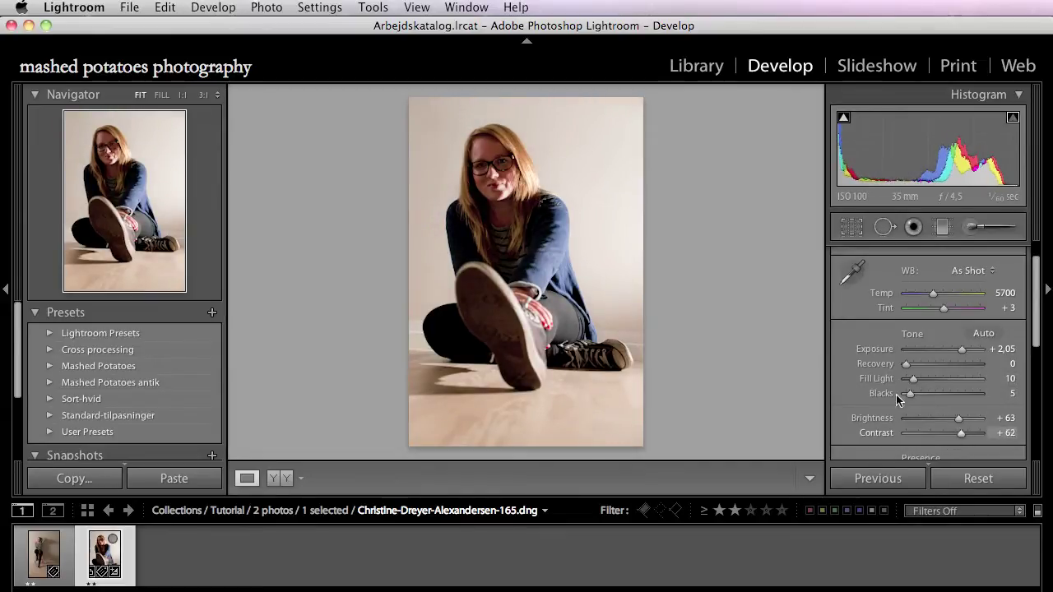
scroll(898, 396, down, 3)
drag(915, 389, 965, 378)
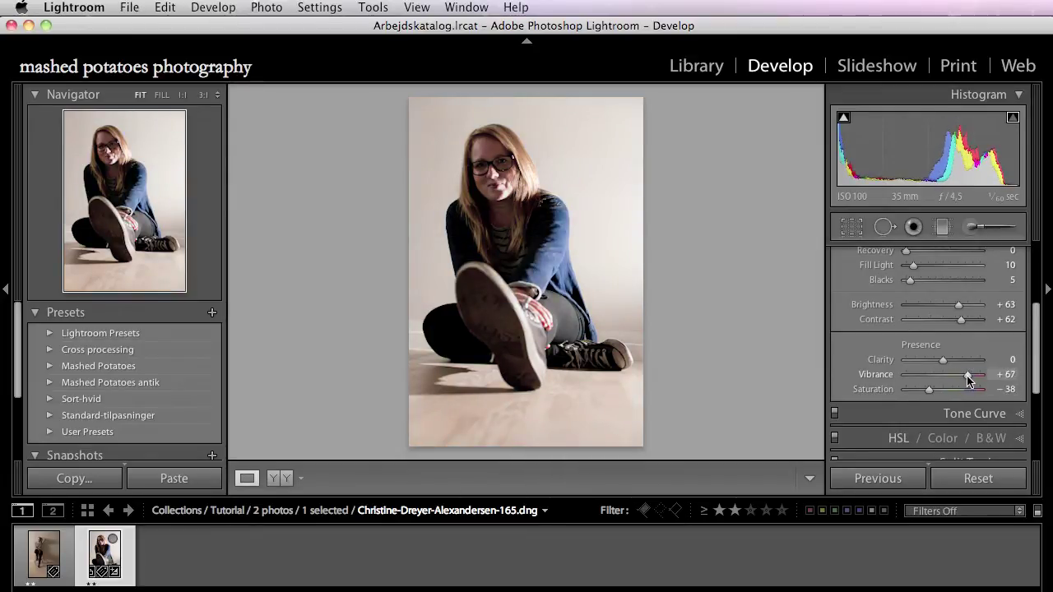
Expand the Effects panel further down the right-hand panels.
scroll(898, 350, down, 5)
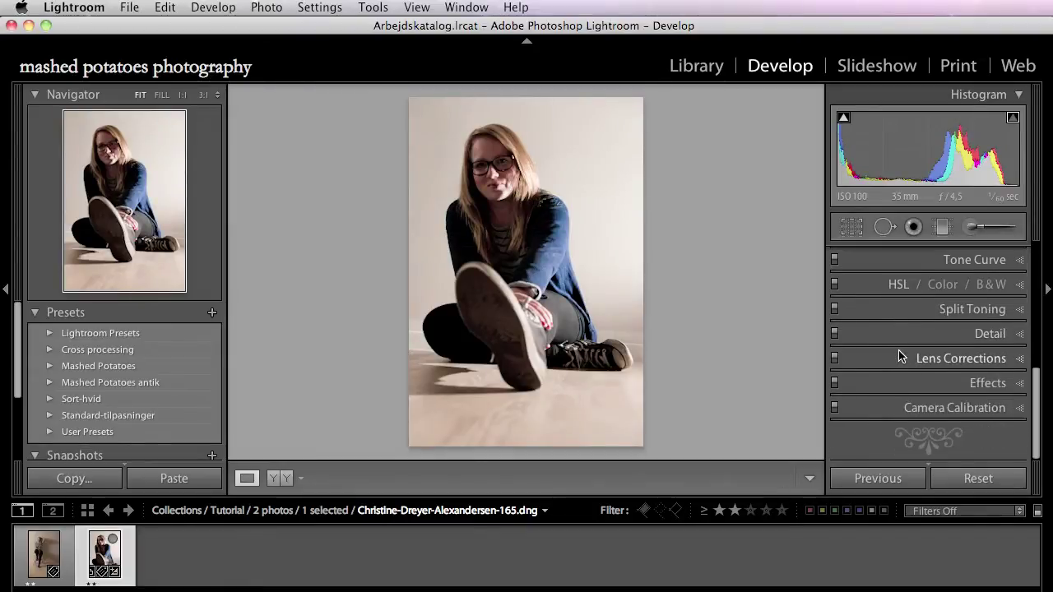
click(967, 383)
scroll(933, 346, up, 2)
scroll(928, 314, up, 1)
Add a −20 post-crop vignette and a vertical −0.41 exposure graduated filter, hiding its pins.
drag(944, 322, 935, 320)
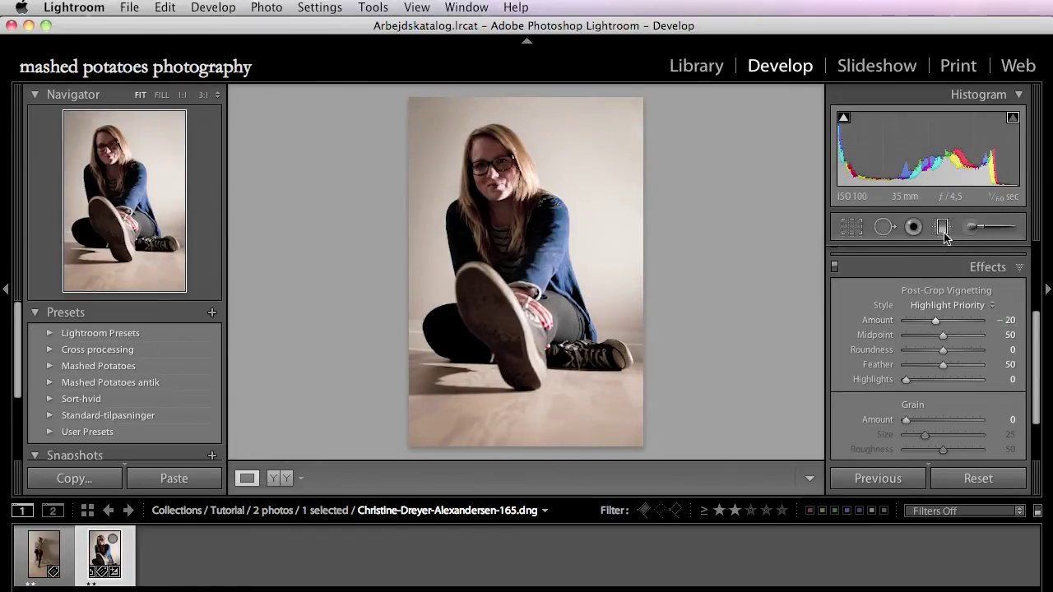
click(943, 234)
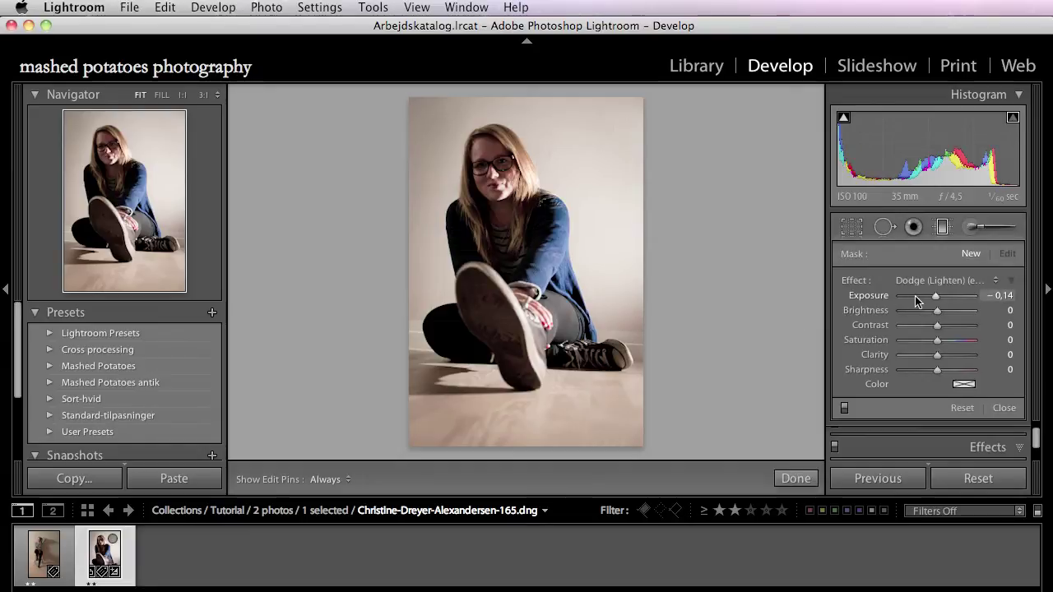
drag(935, 302, 933, 301)
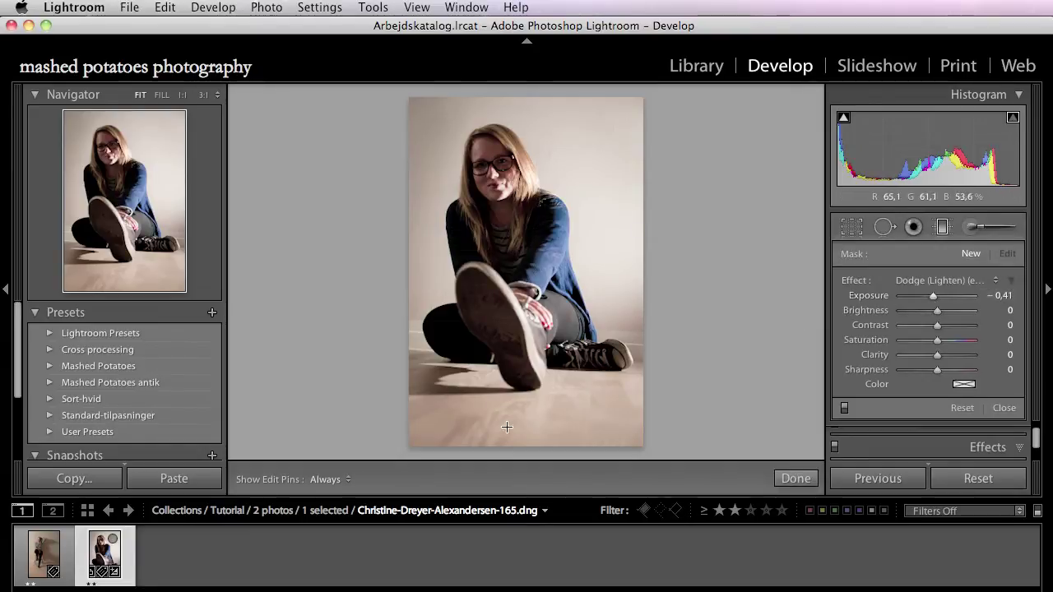
key(shift)
drag(519, 420, 524, 241)
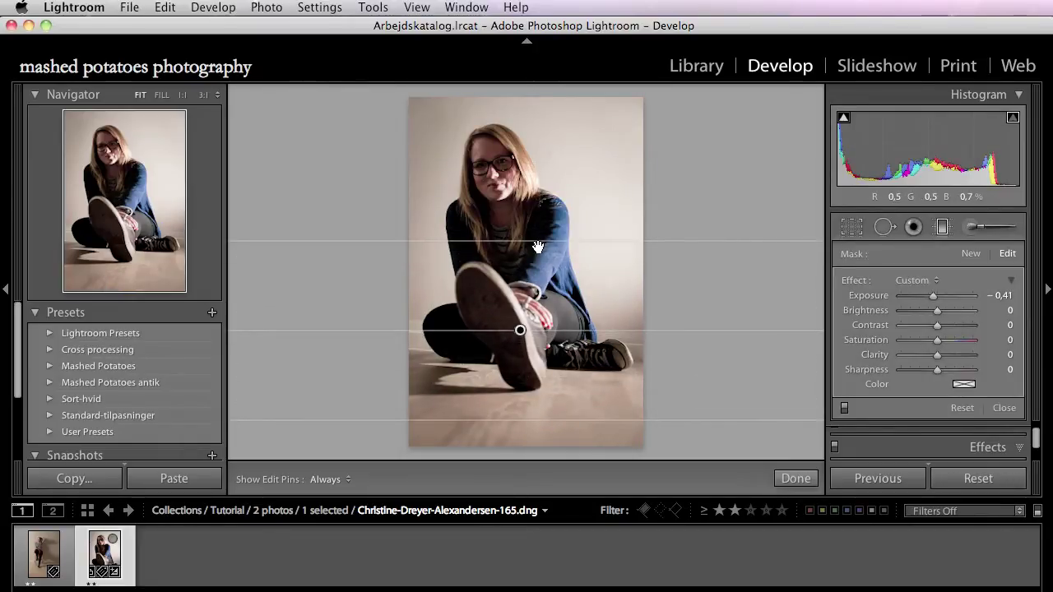
key(h)
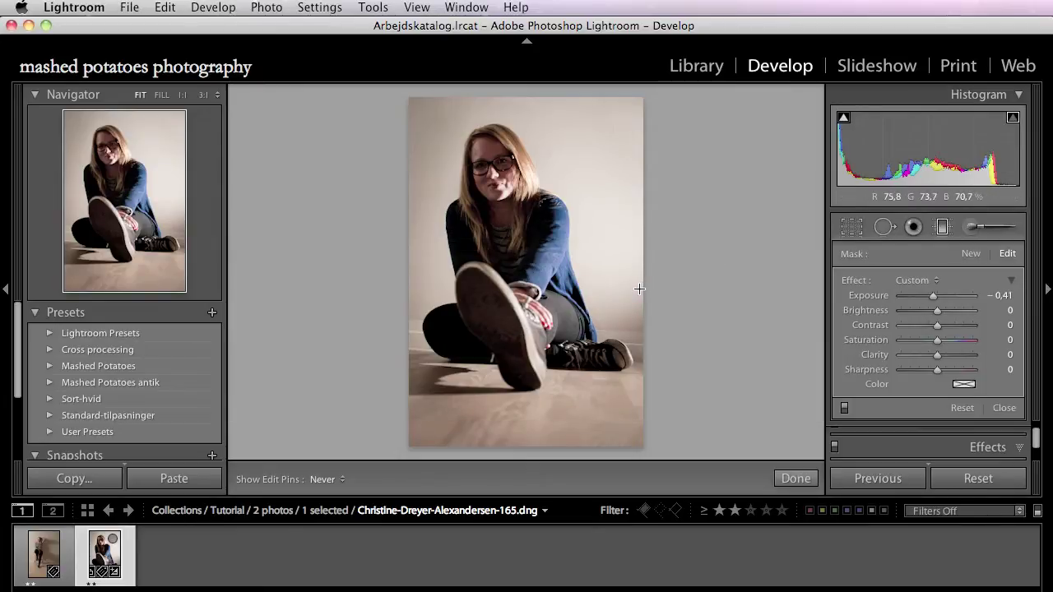
Switch to the stool portrait, close the graduated filter and Effects, and open Split Toning.
click(48, 559)
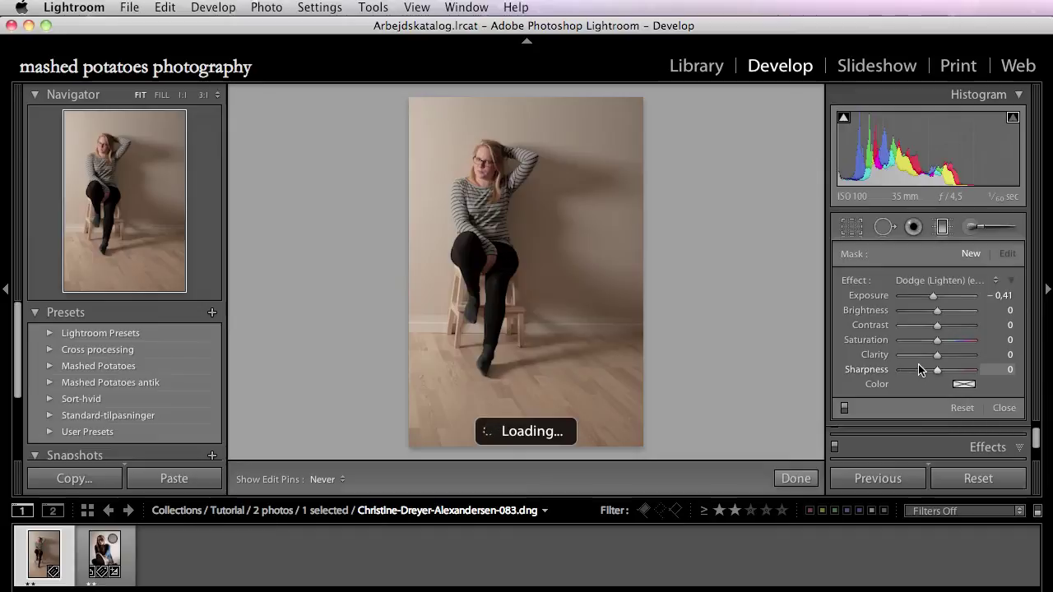
click(1004, 408)
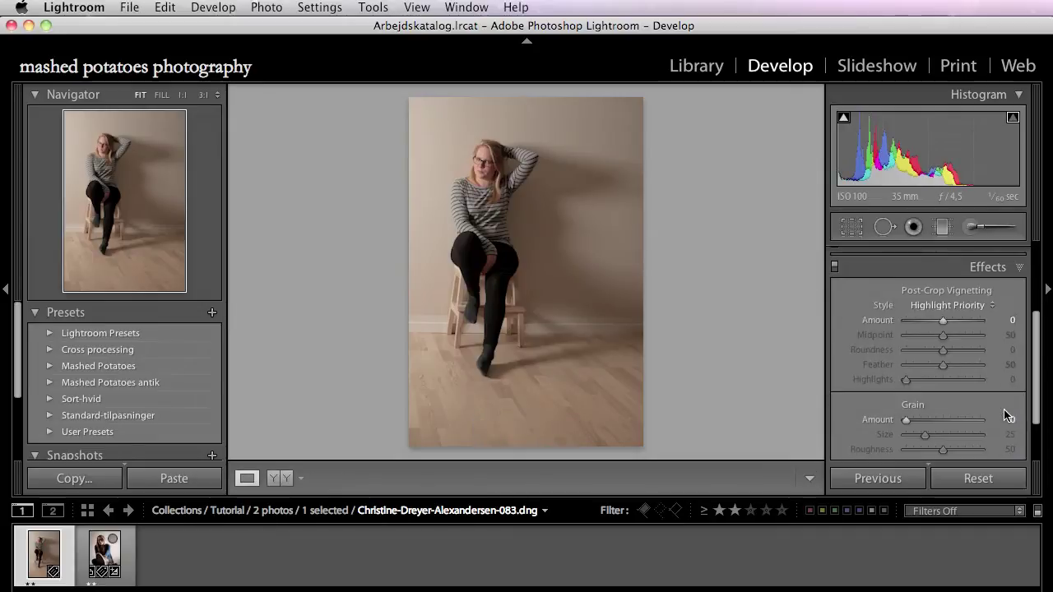
click(1020, 272)
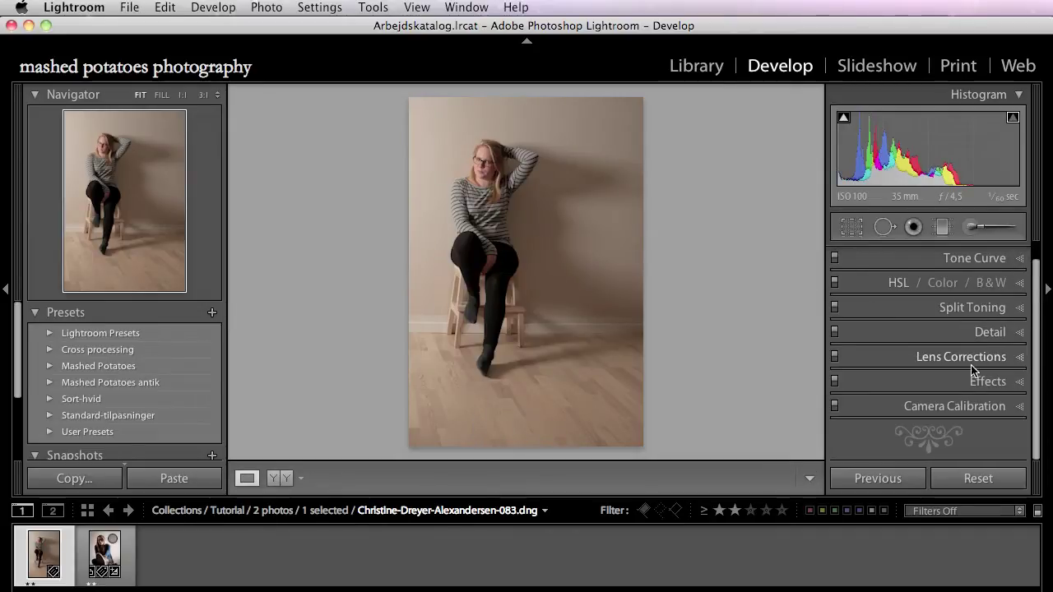
click(1020, 307)
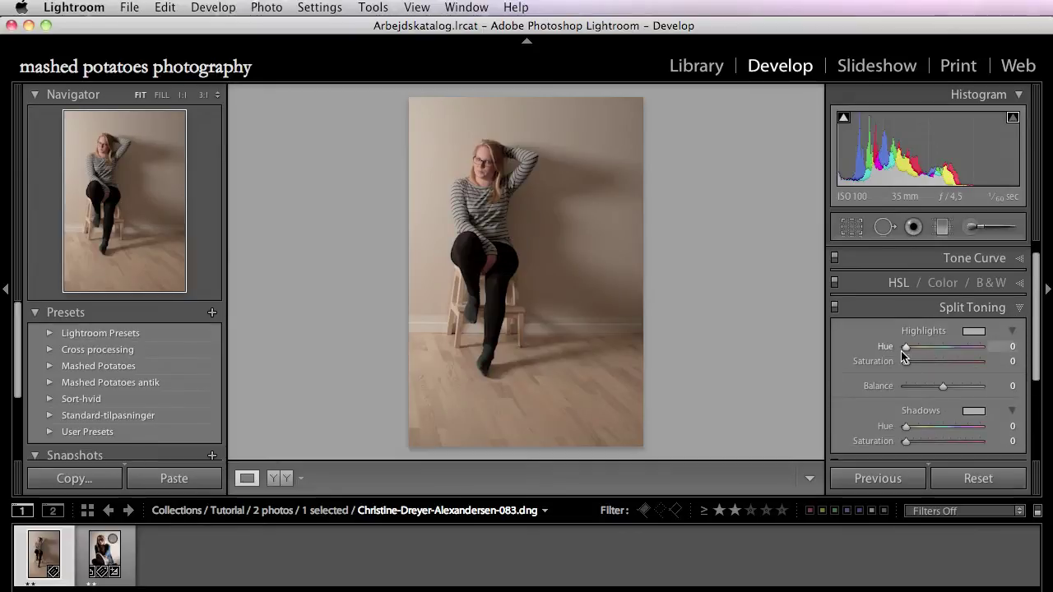
Set Split Toning highlights to hue 40, saturation 30 and shadows to hue 220, saturation 30.
drag(908, 352, 914, 348)
drag(905, 429, 950, 429)
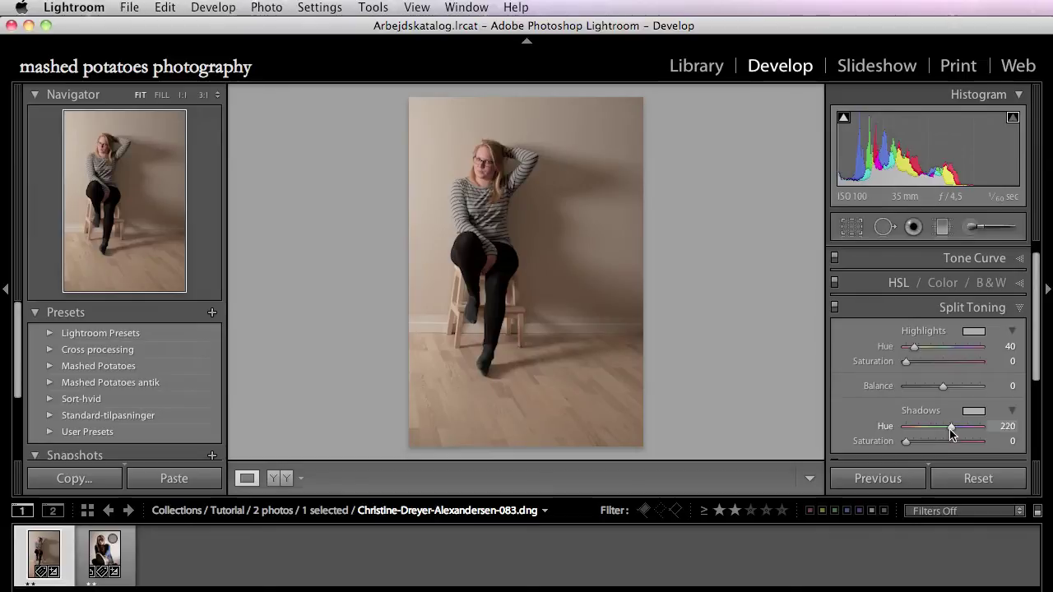
drag(906, 361, 928, 367)
drag(907, 441, 930, 447)
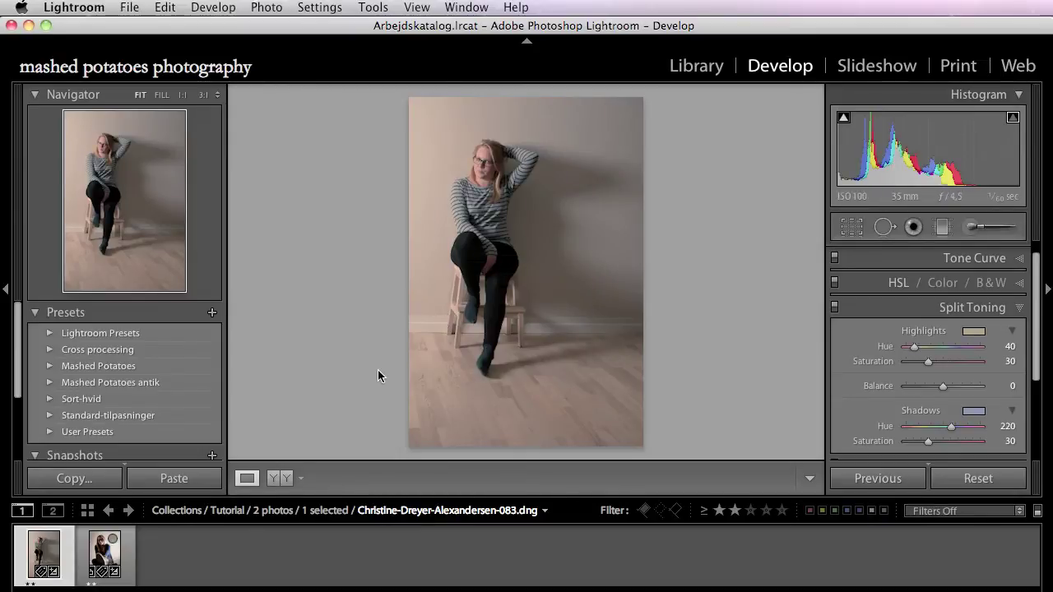
key(Right)
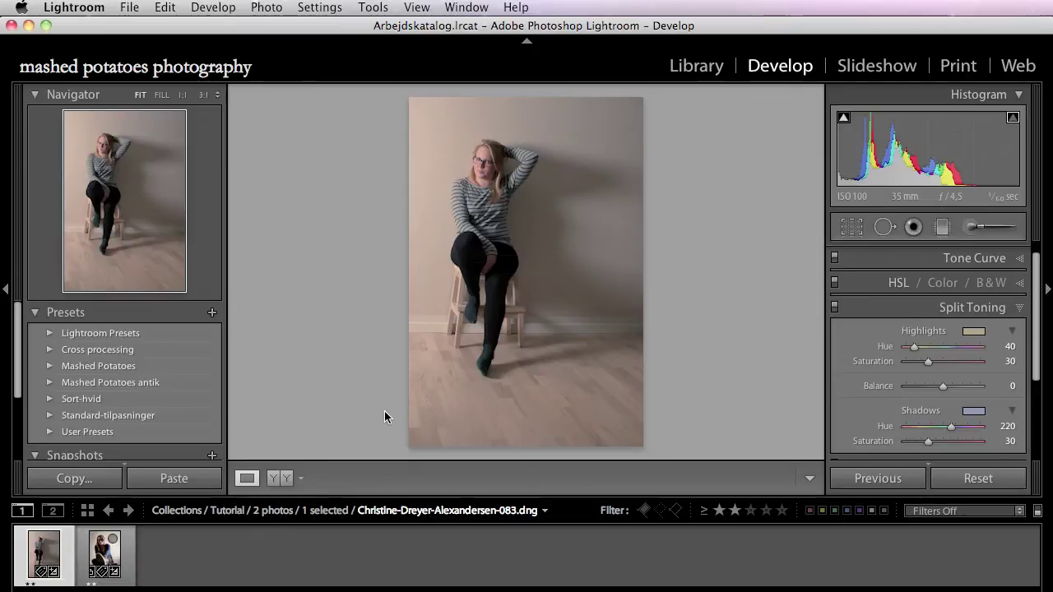
Create the user preset 'Cross Process gul', renaming it from the clashing 'Cross Process 40/220'.
click(212, 314)
text(Cross Proce)
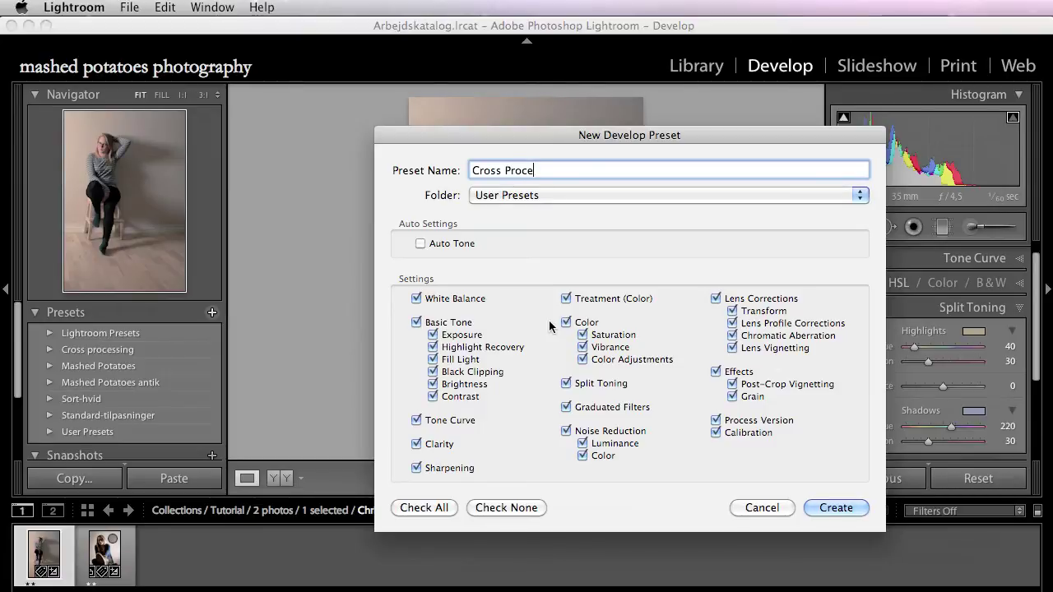
text(ss )
text(40)
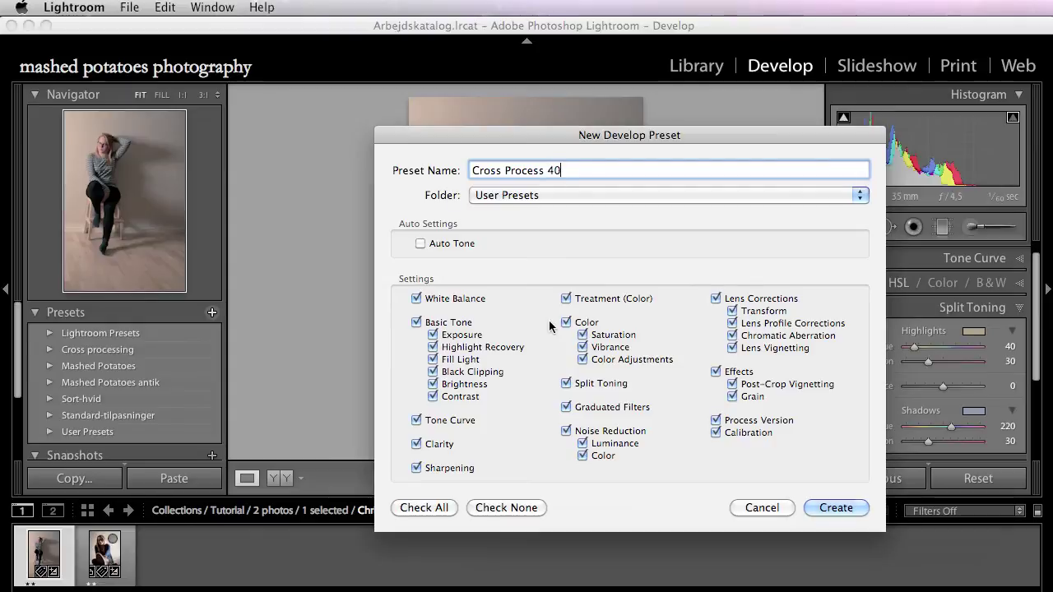
text(/220)
click(826, 512)
click(824, 311)
click(591, 176)
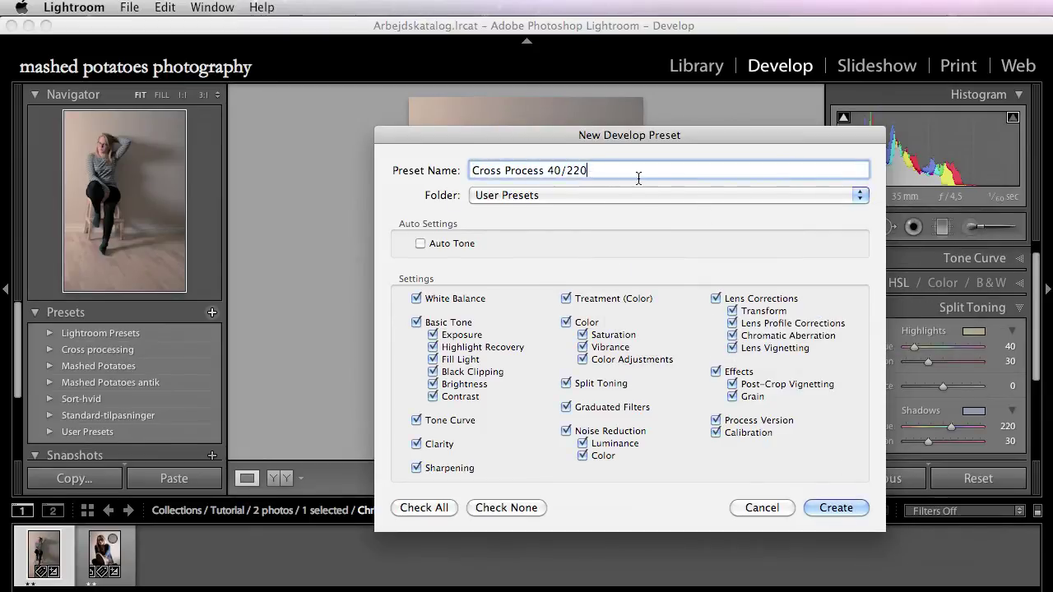
drag(548, 171, 597, 171)
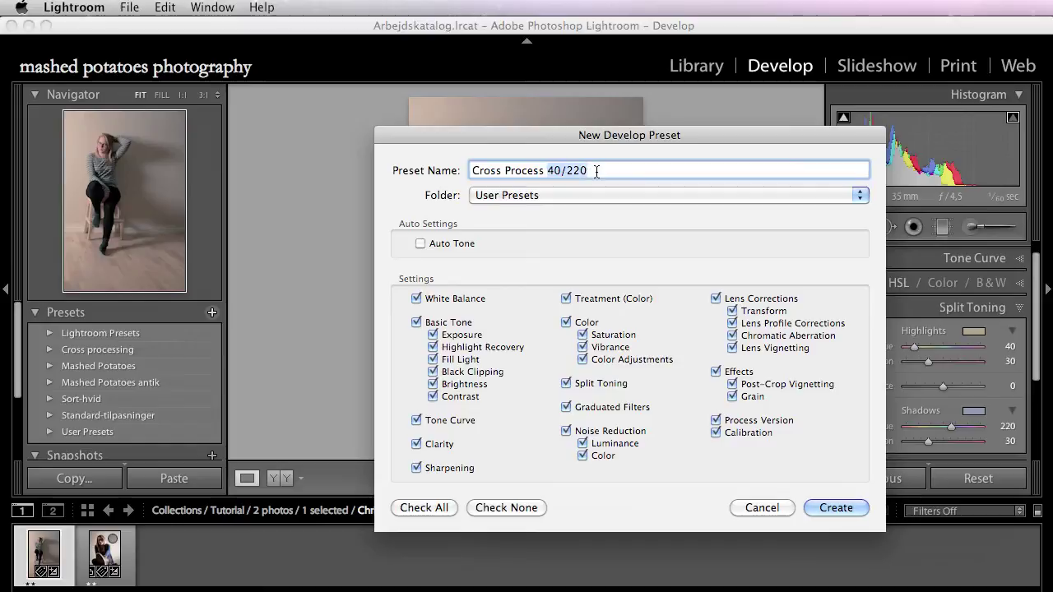
text(gul)
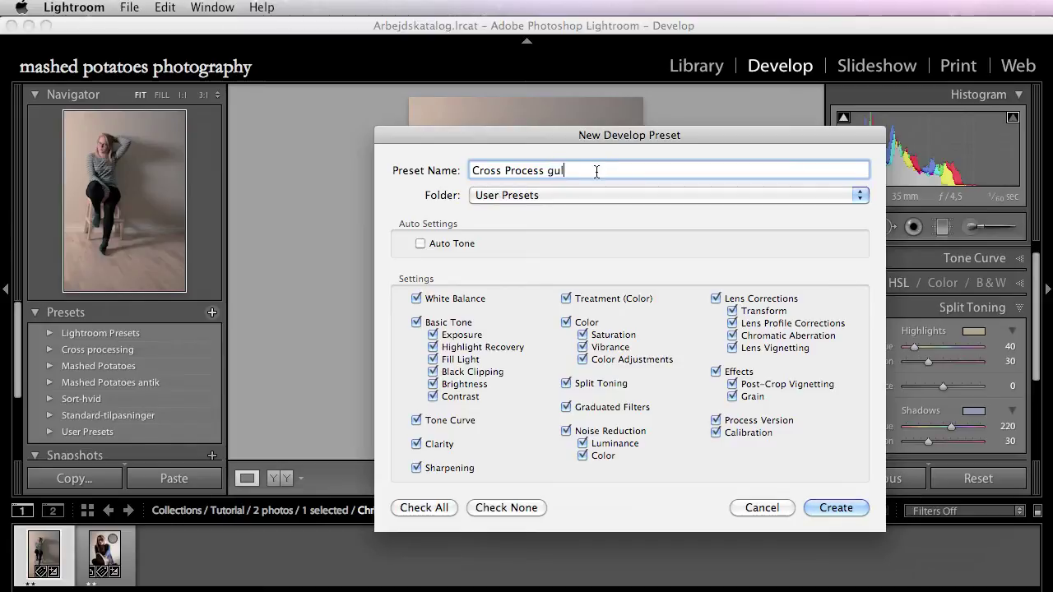
key(Return)
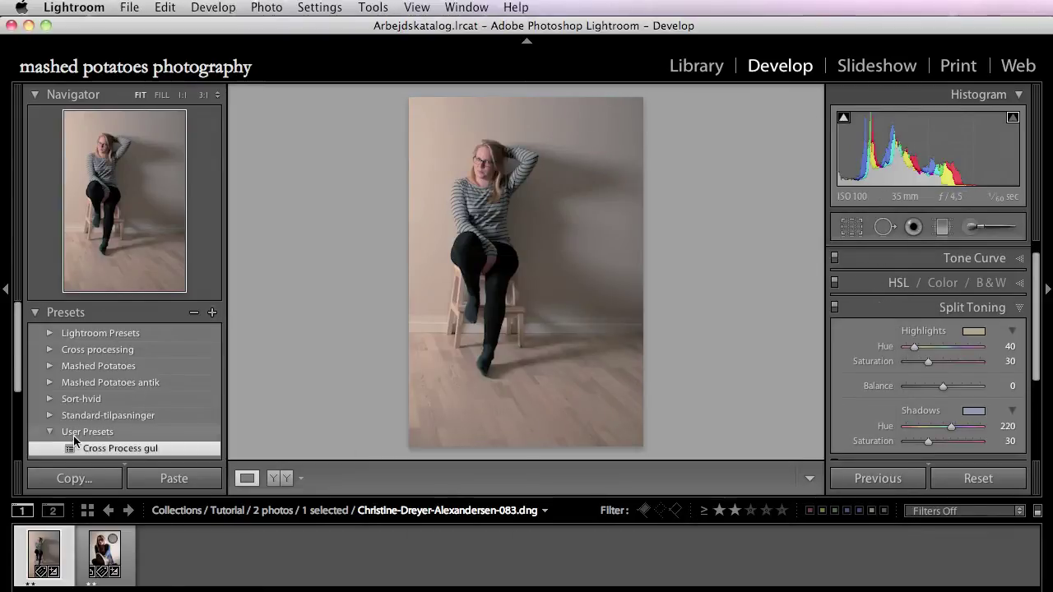
Apply the Cross Process gul preset to the floor portrait.
scroll(82, 436, down, 2)
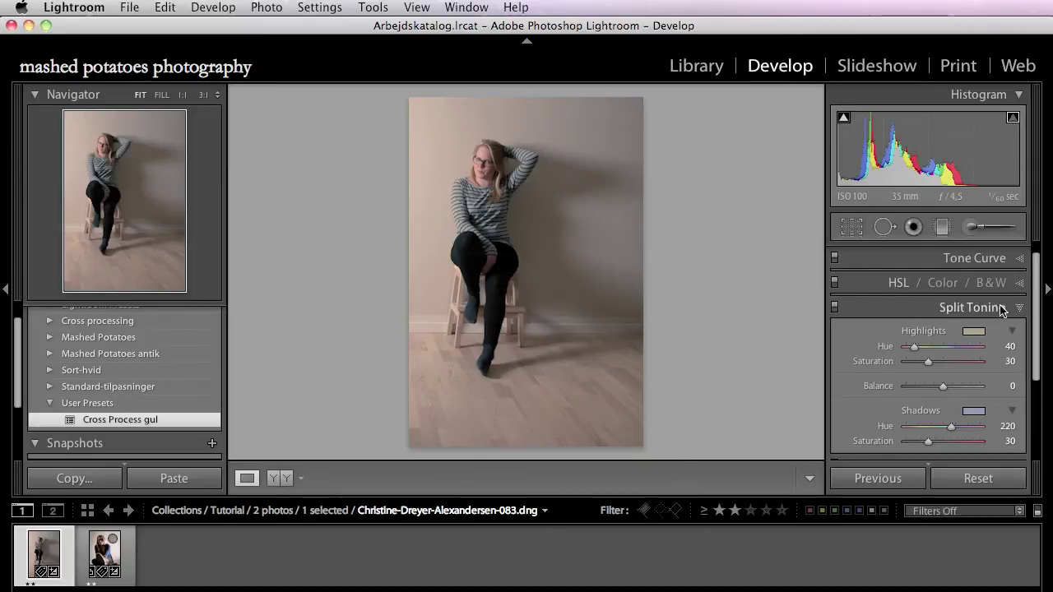
scroll(974, 281, up, 1)
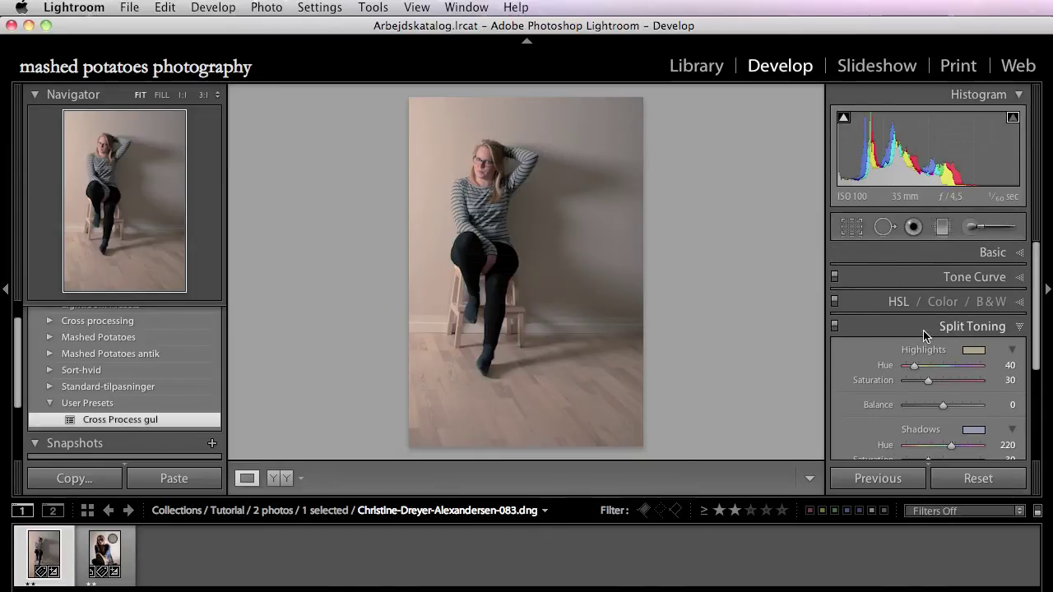
click(103, 559)
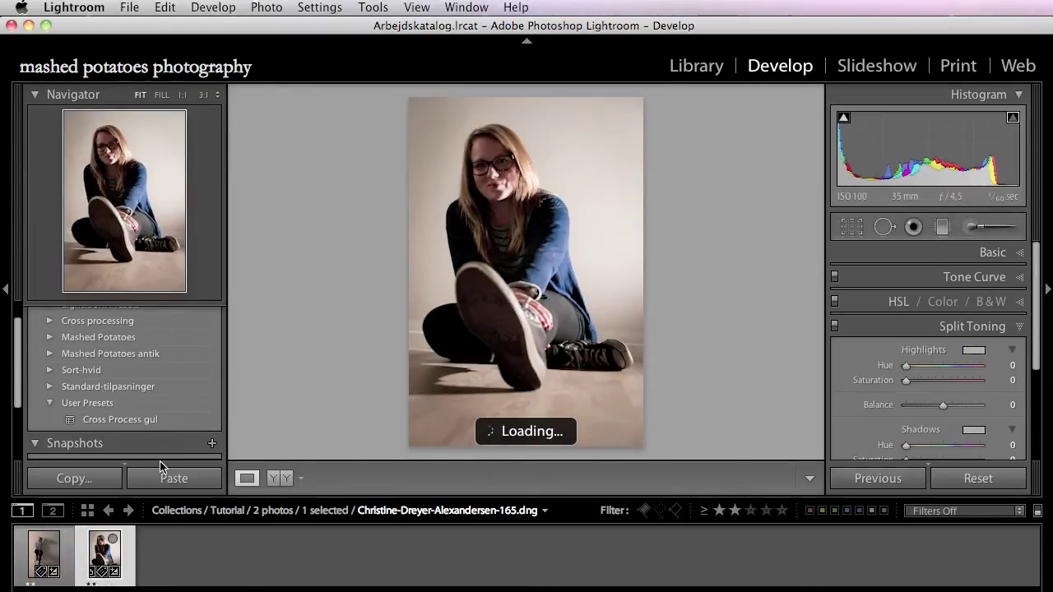
click(136, 420)
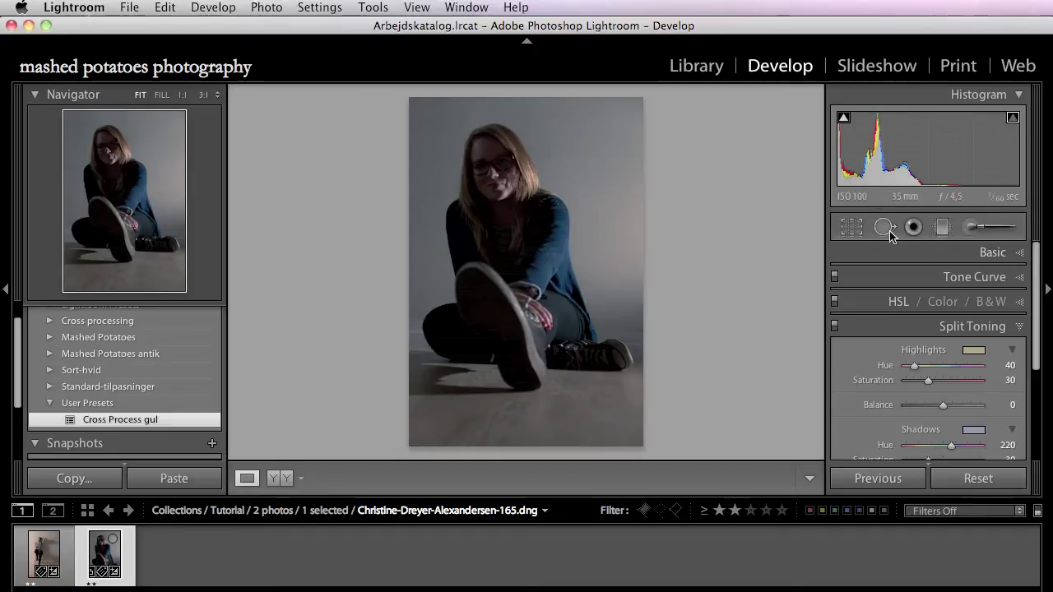
Check the Basic tone values, then undo the preset to restore Exposure +2.05.
click(972, 254)
scroll(946, 333, down, 3)
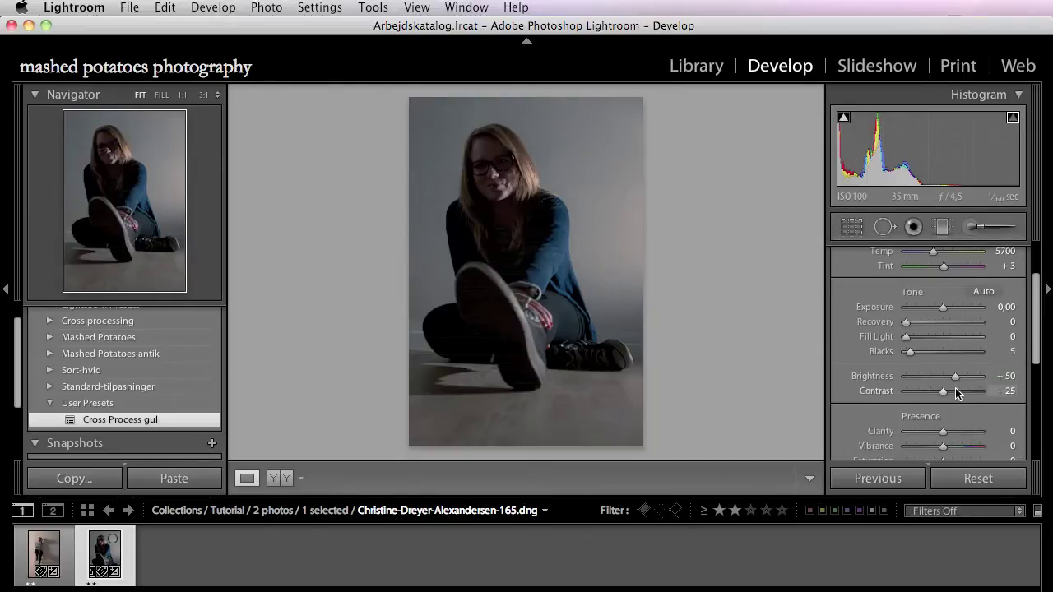
scroll(956, 388, down, 2)
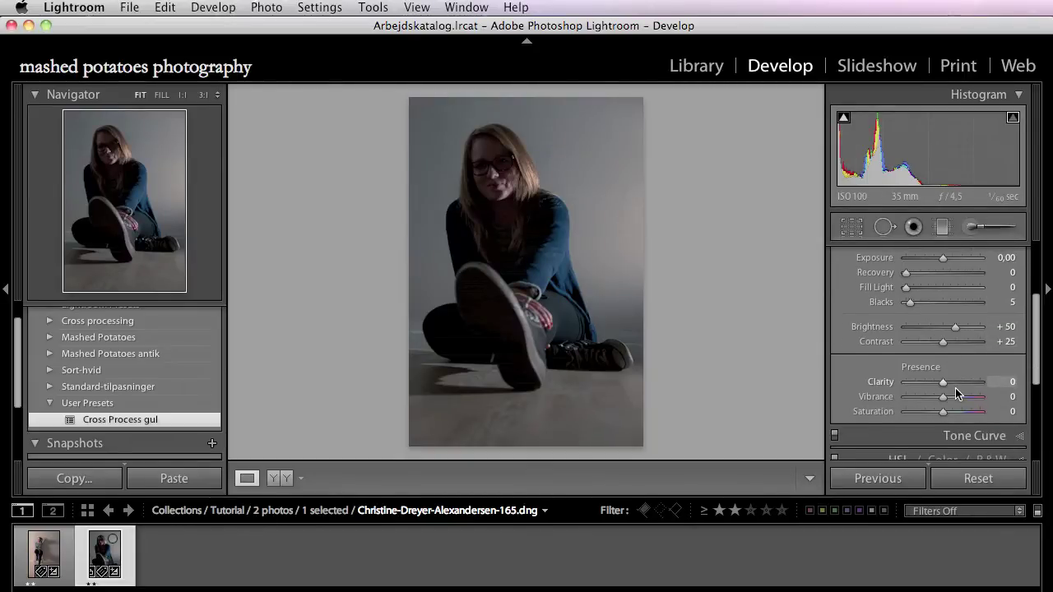
scroll(955, 387, up, 5)
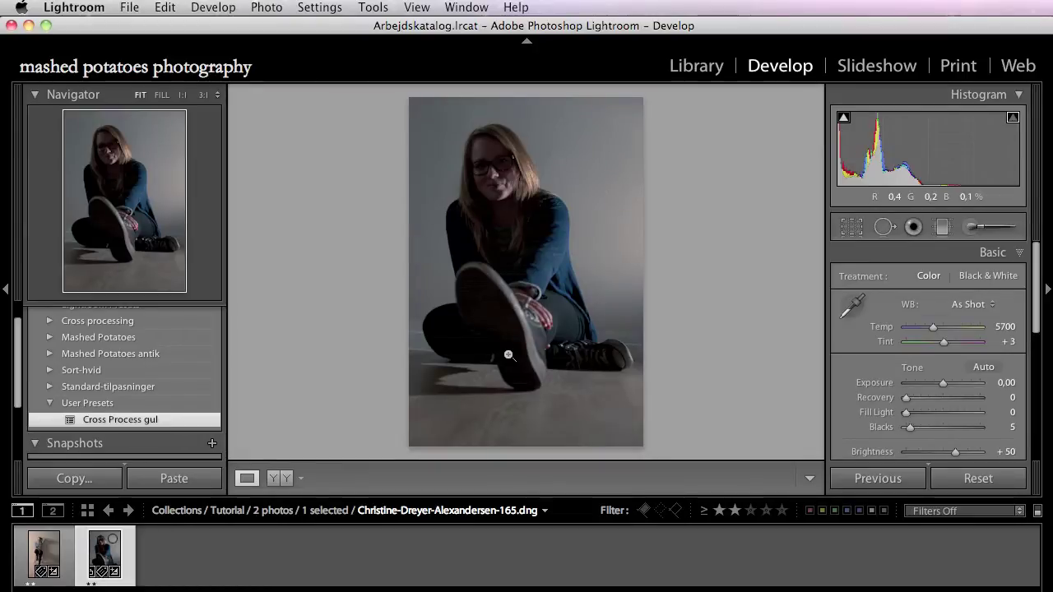
key(super+z)
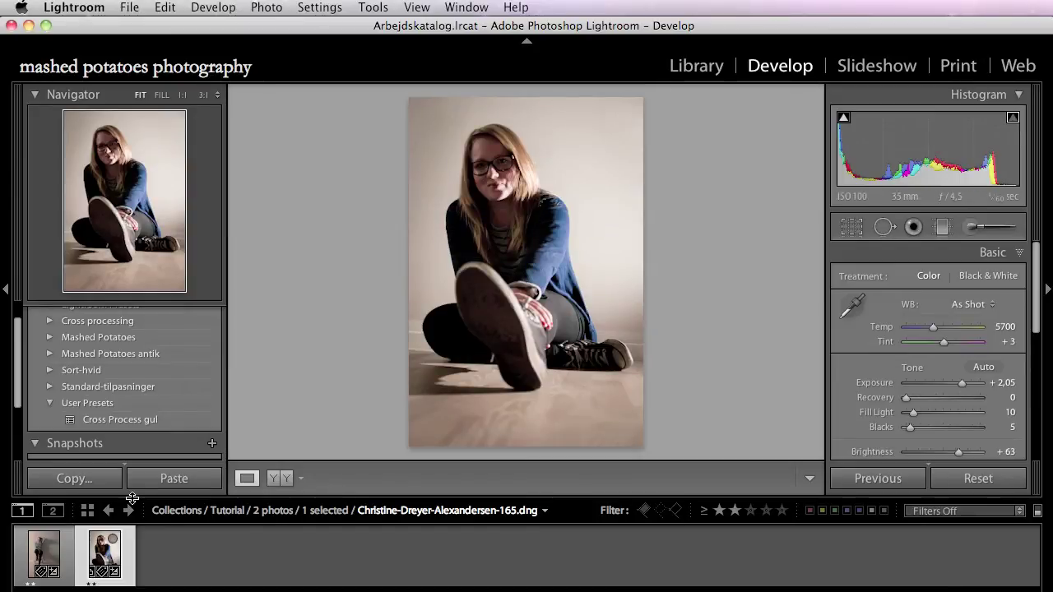
From the chair portrait (-083), update Cross Process gul using Check None plus Split Toning only.
click(31, 552)
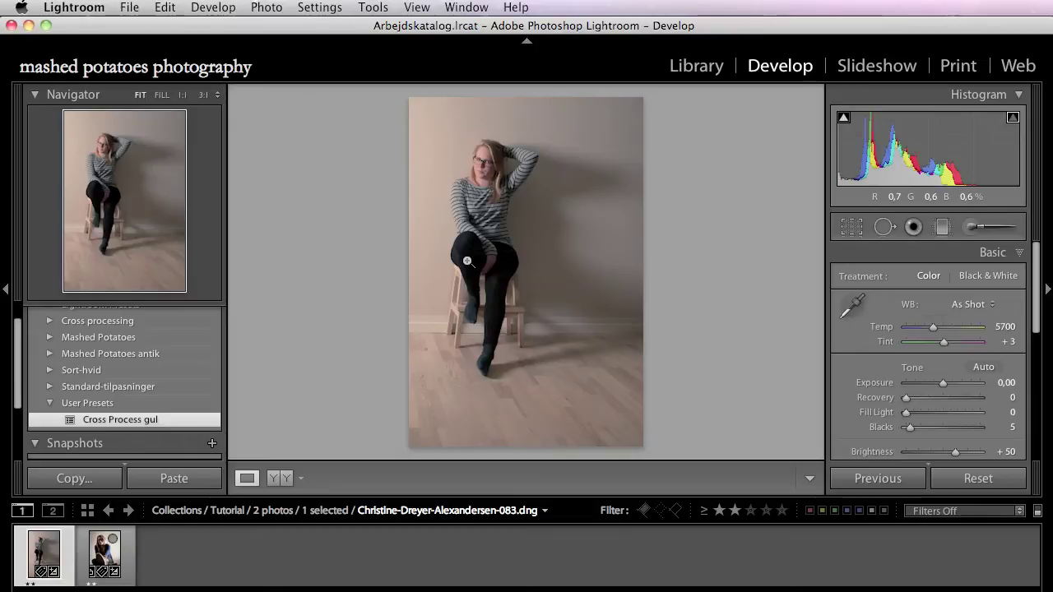
right_click(120, 426)
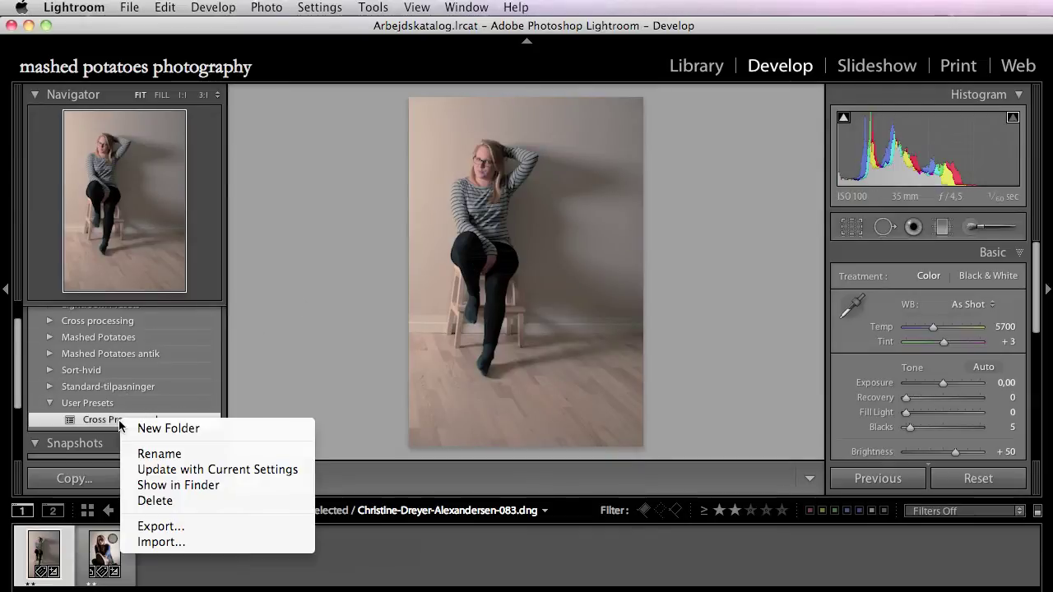
click(154, 476)
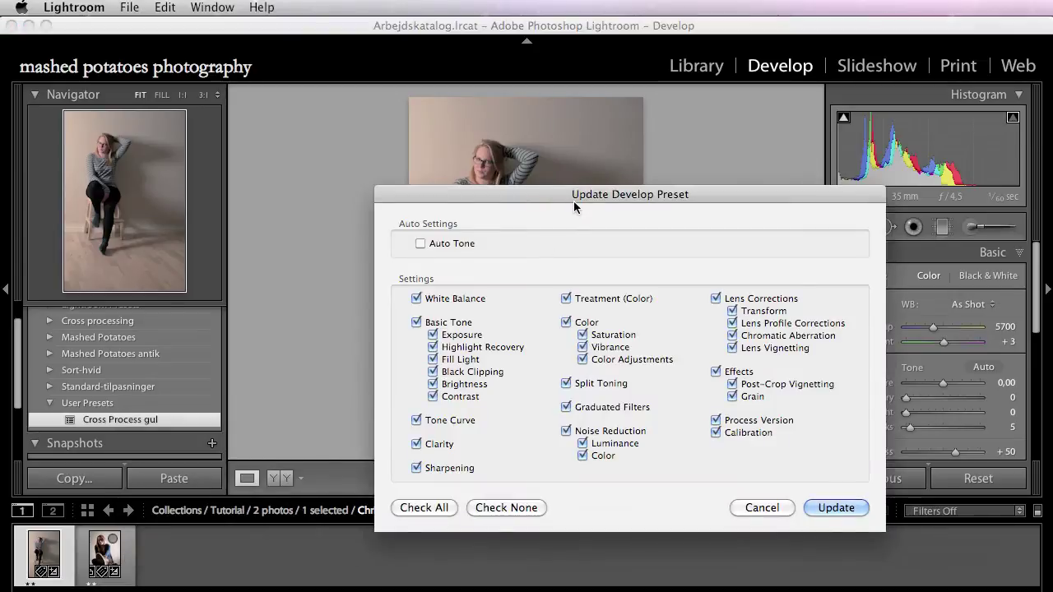
drag(581, 194, 487, 121)
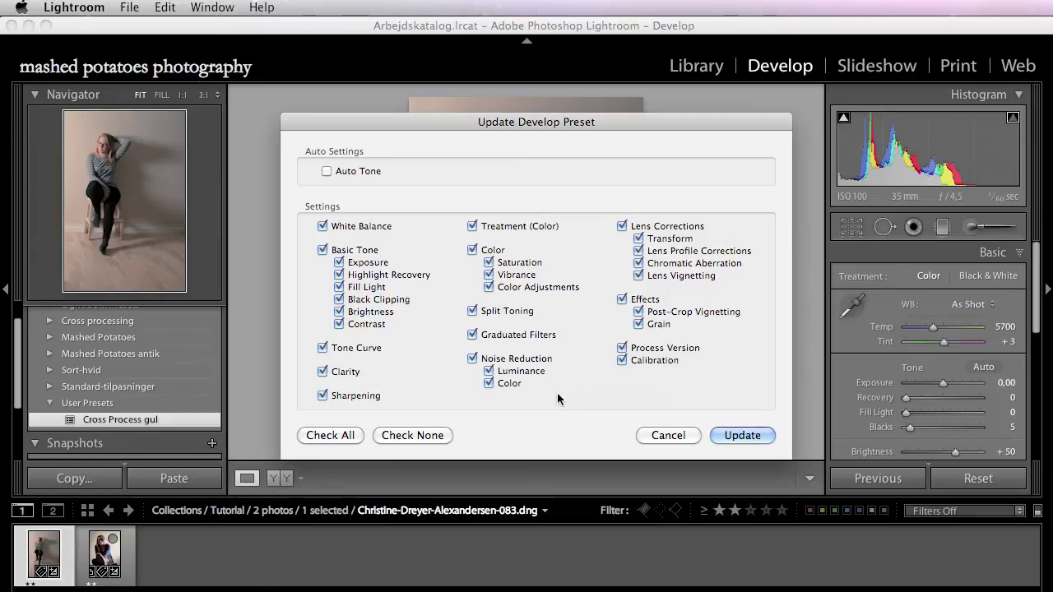
click(410, 436)
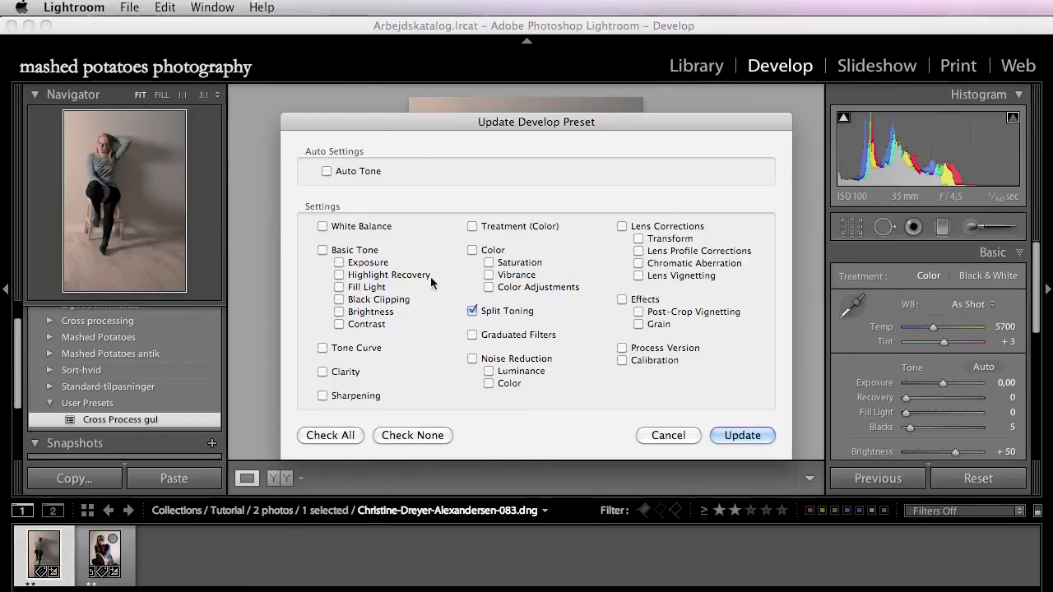
click(754, 443)
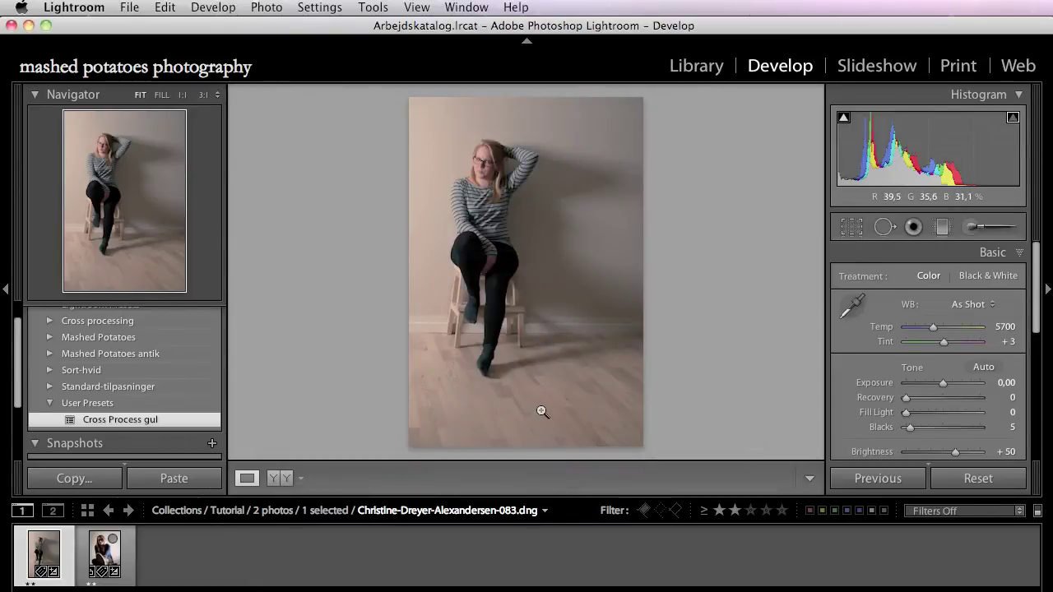
Apply Cross Process gul to the floor portrait and show its Split Toning hues 40 and 220.
click(111, 553)
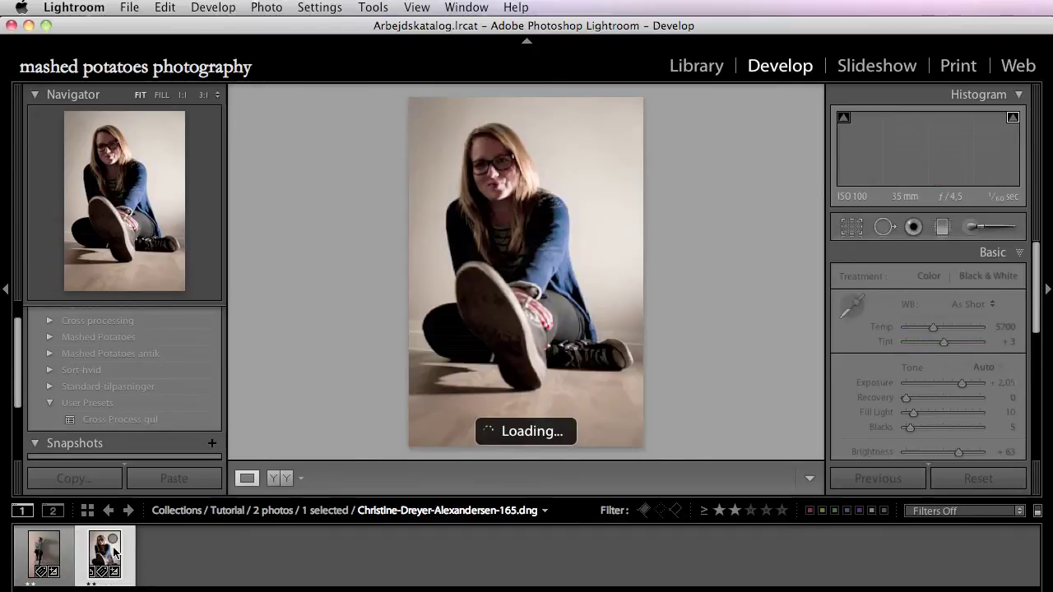
click(155, 426)
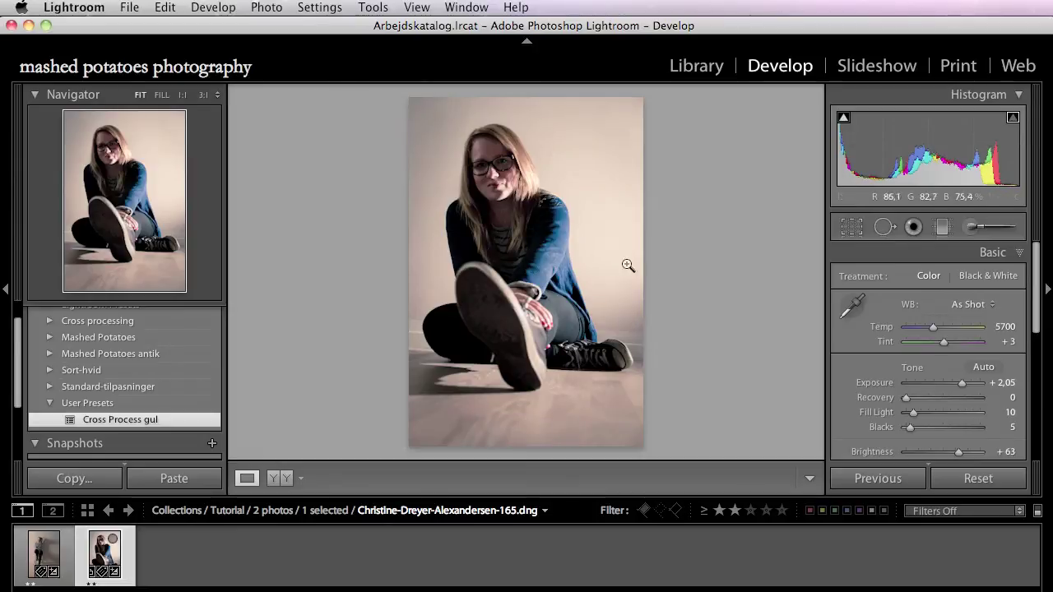
scroll(933, 325, down, 2)
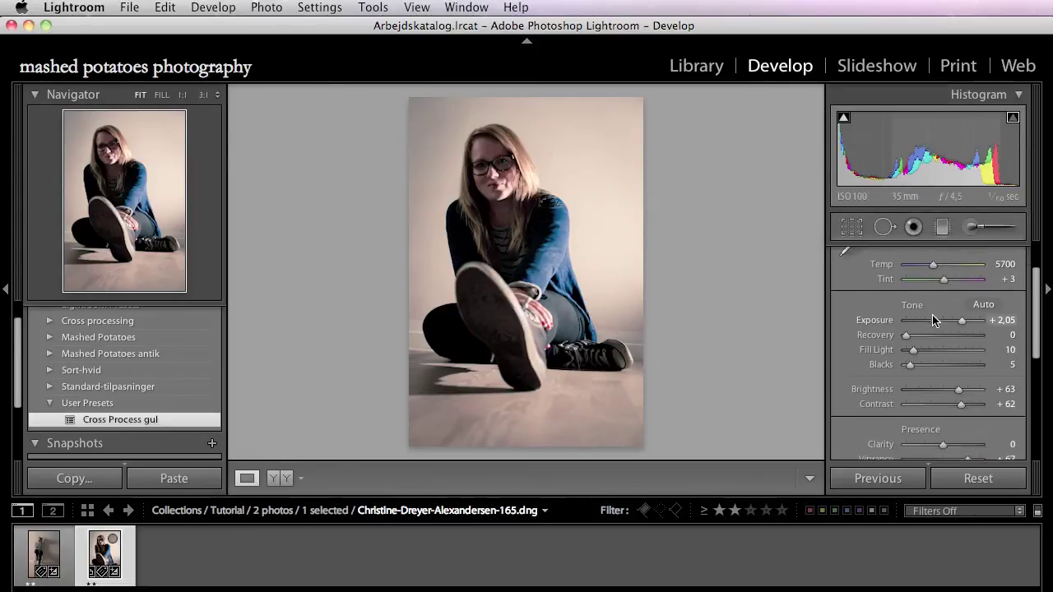
scroll(933, 321, down, 5)
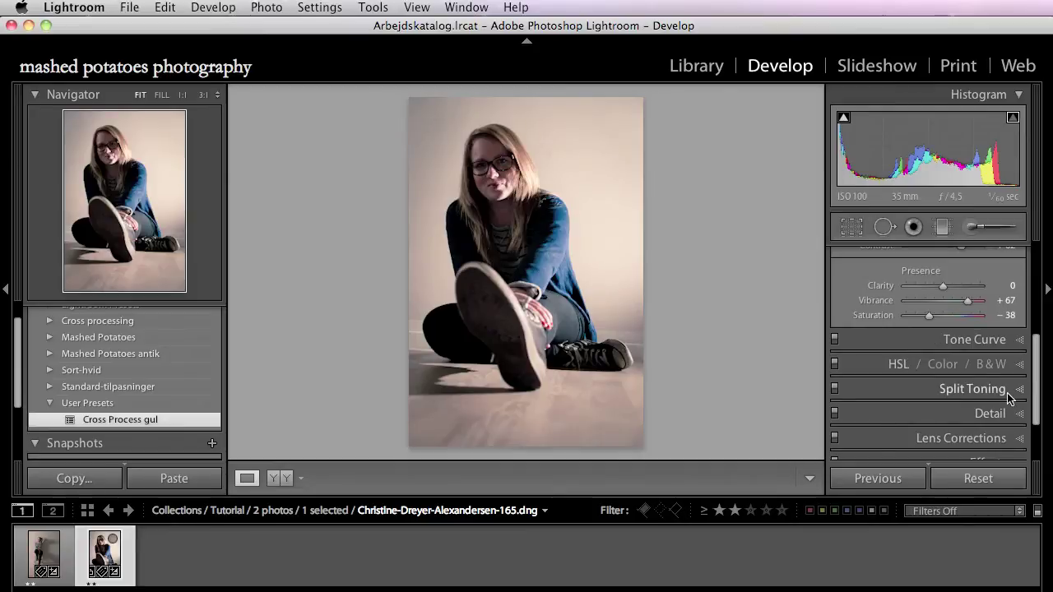
click(1019, 394)
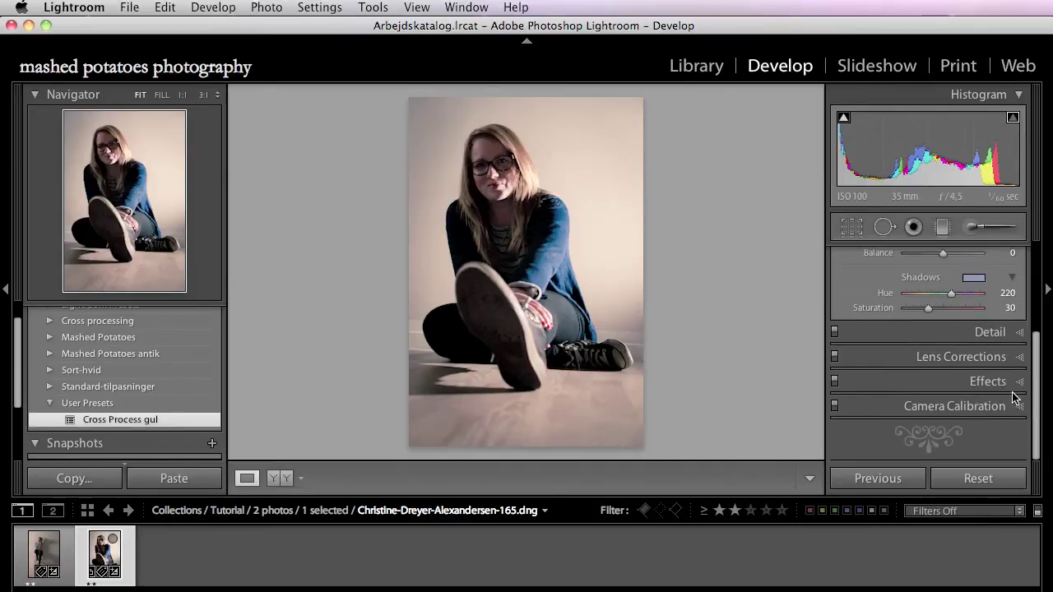
scroll(1014, 398, up, 3)
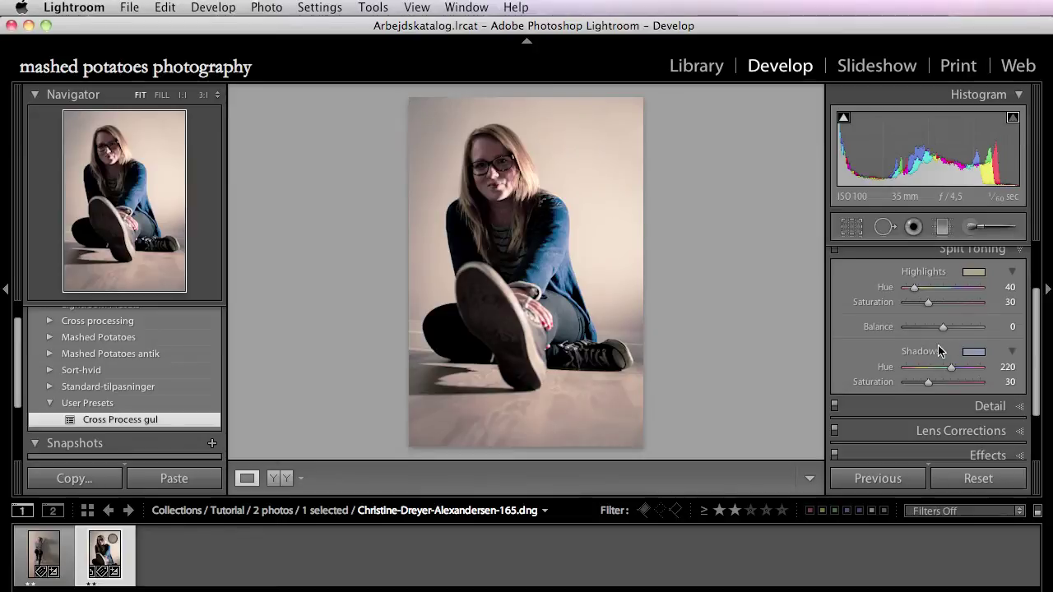
scroll(946, 348, up, 1)
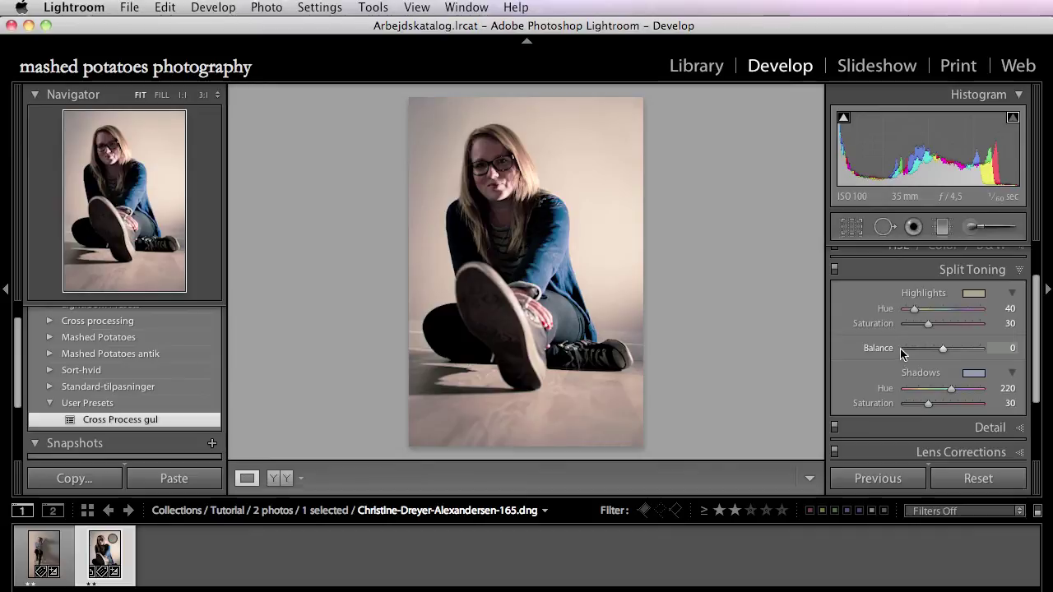
Set split-toning hues to 100 and 300 and save them as preset 'Corss Process grøn'.
drag(914, 308, 925, 314)
drag(950, 394, 968, 394)
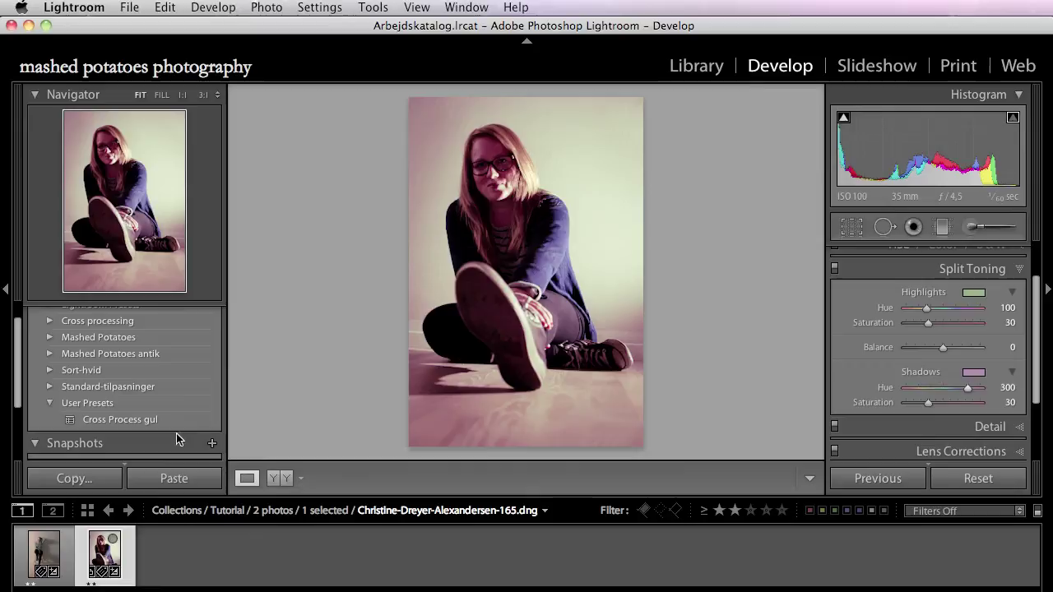
scroll(196, 397, up, 2)
click(211, 315)
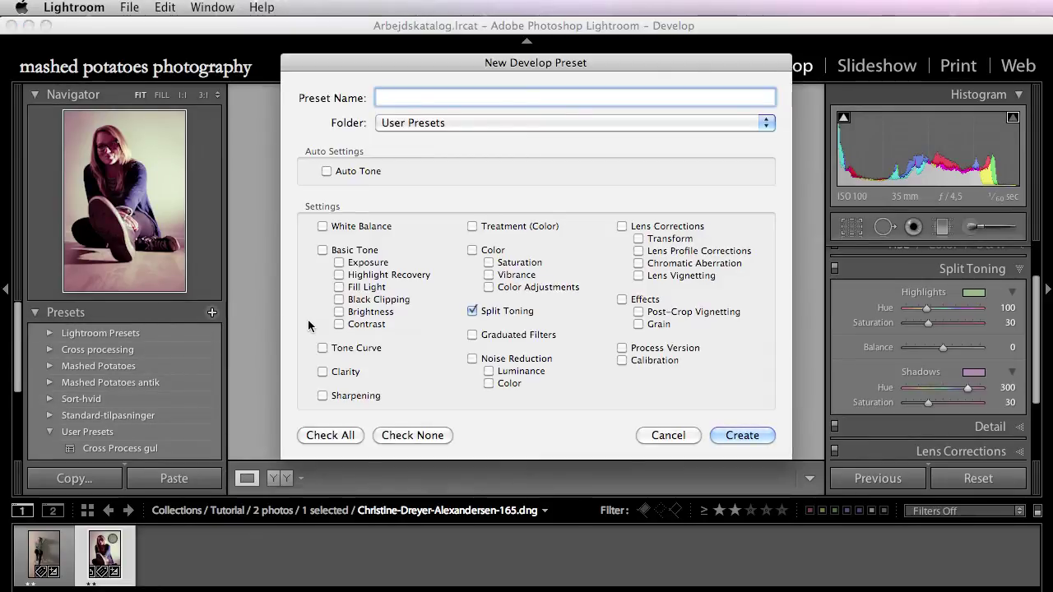
text(Corss Process grøn)
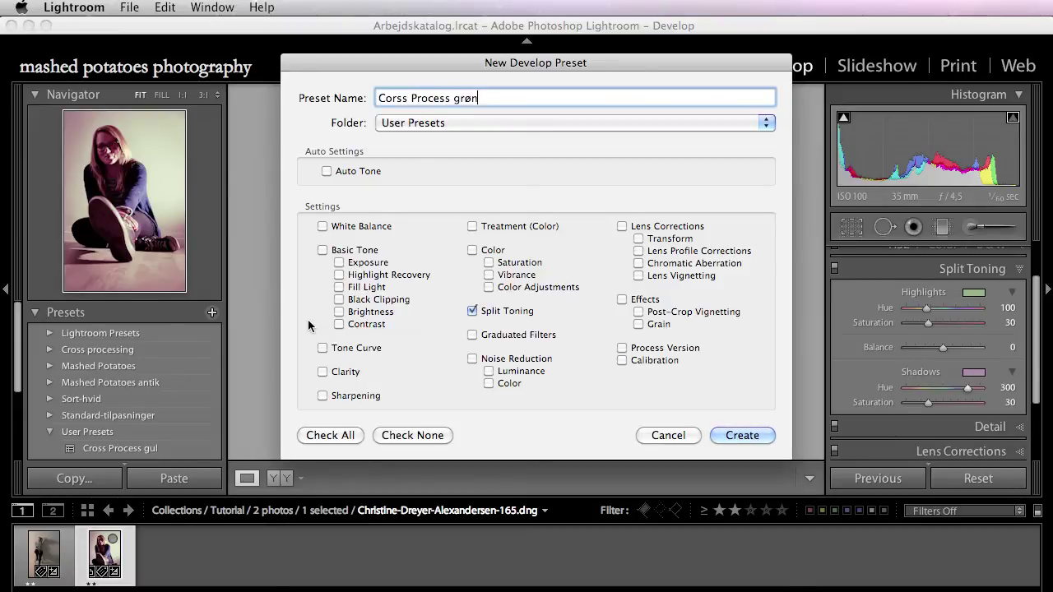
key(Return)
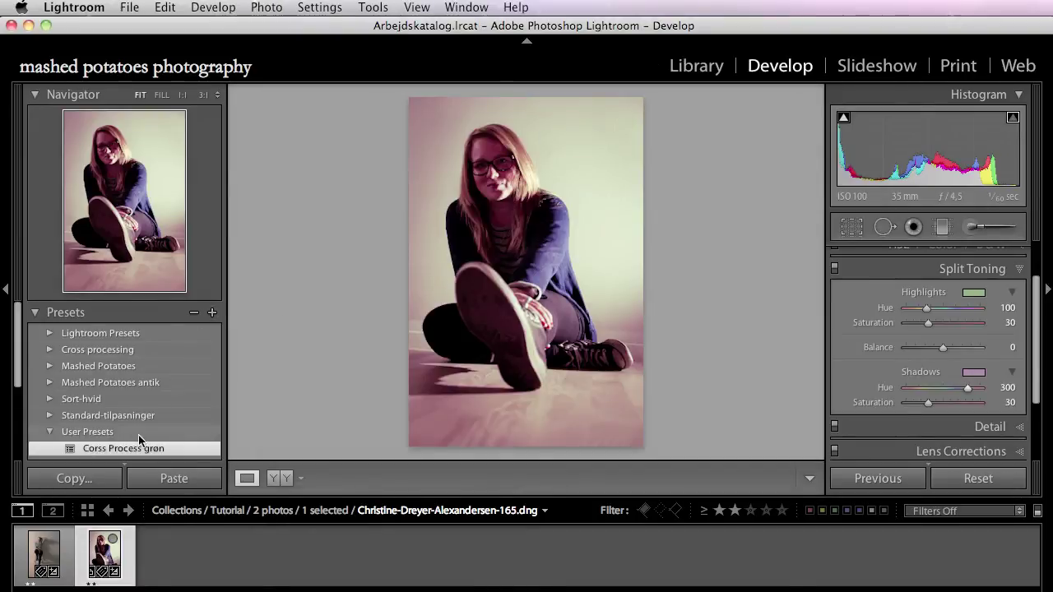
Try Corss Process grøn on the chair portrait, then undo it.
scroll(141, 439, down, 2)
key(Left)
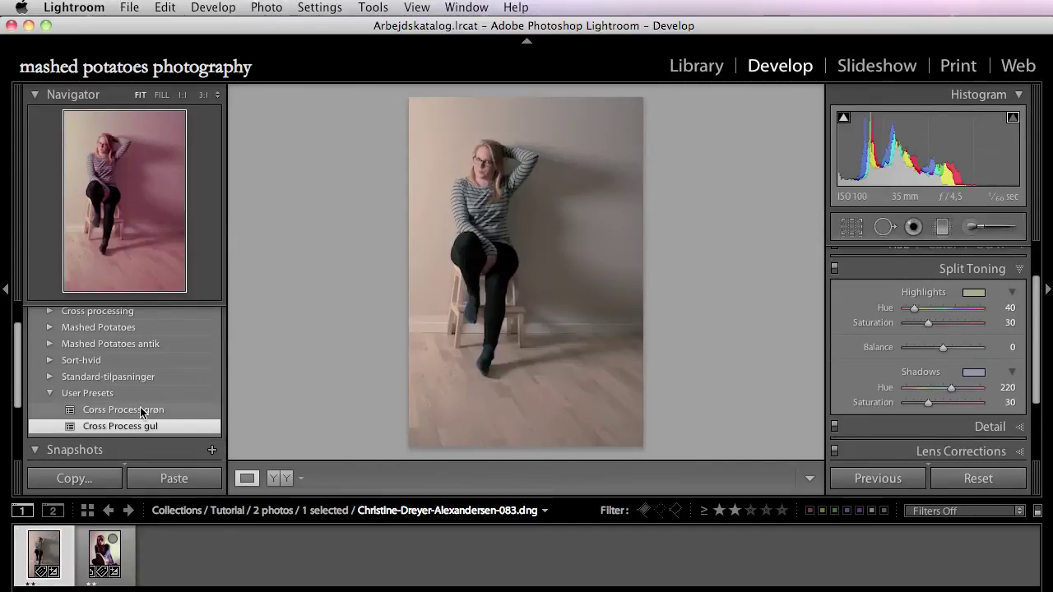
click(140, 409)
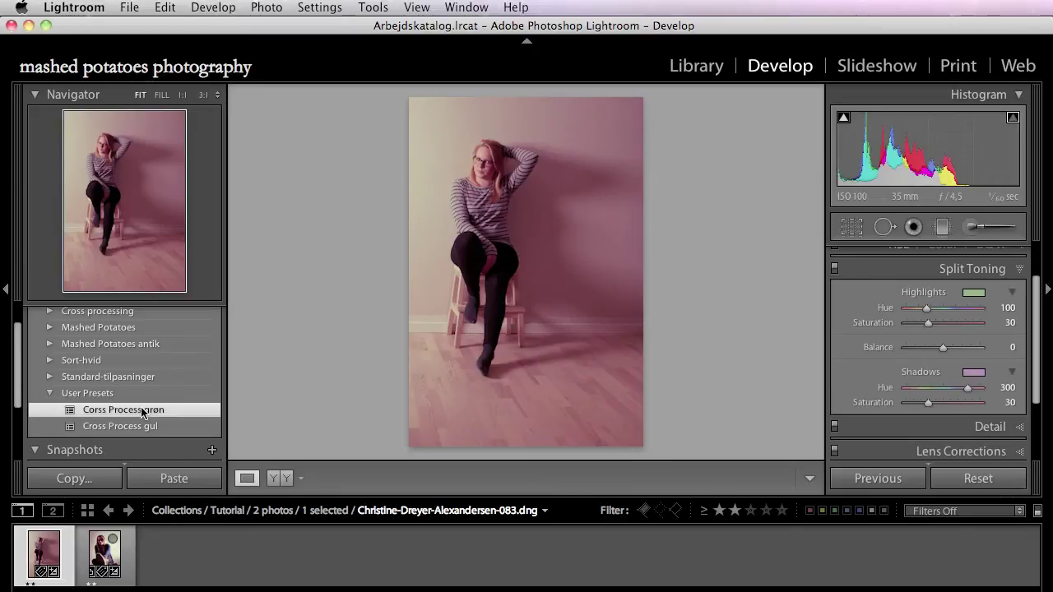
key(super+z)
click(99, 559)
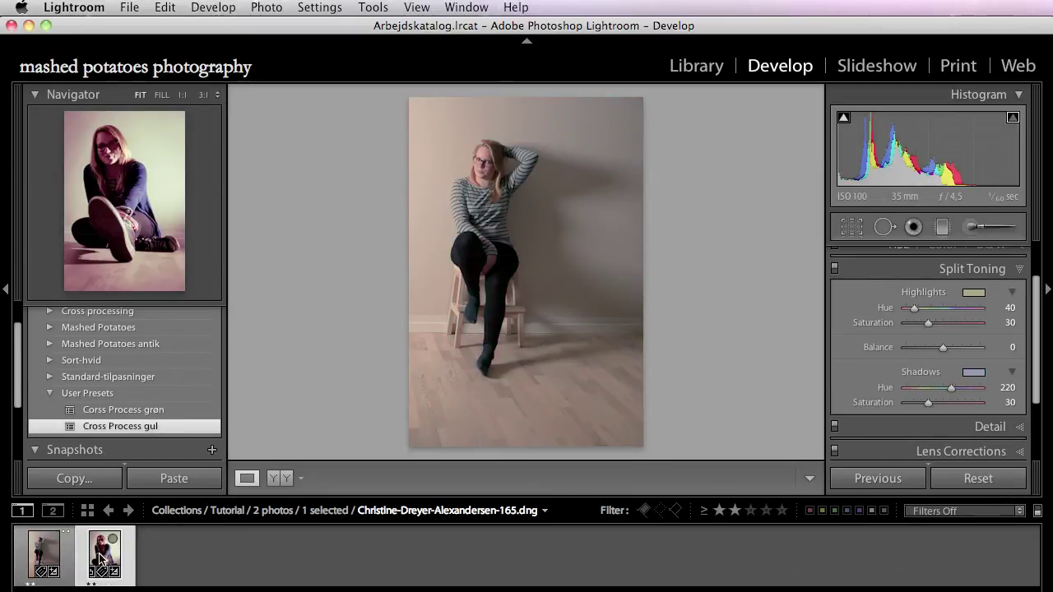
click(41, 559)
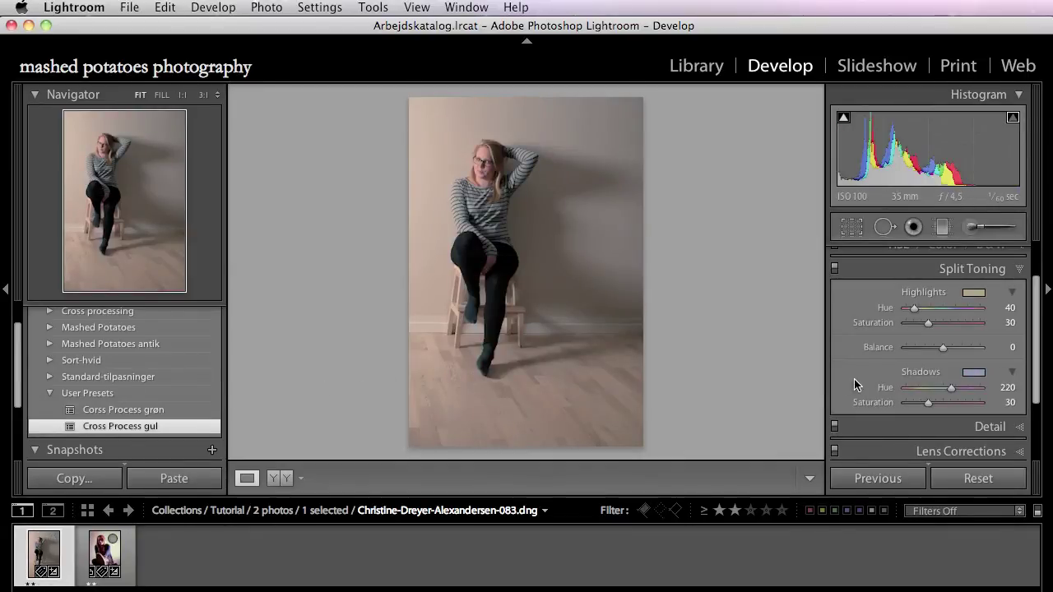
scroll(889, 366, up, 2)
Collapse Split Toning, reopen Basic, and raise the chair portrait's Fill Light to 80.
click(943, 310)
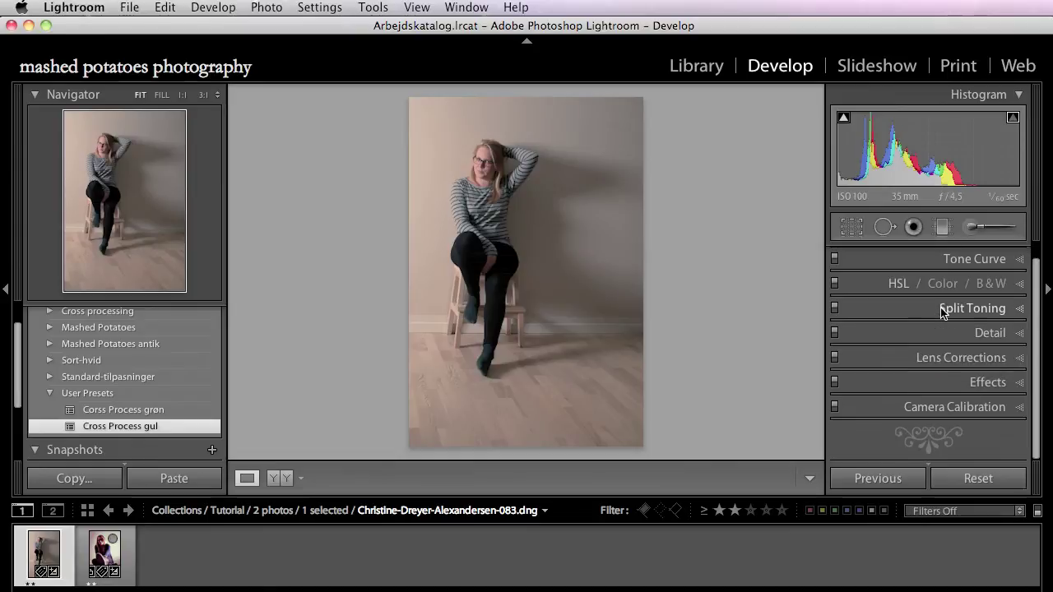
scroll(942, 316, up, 1)
click(960, 256)
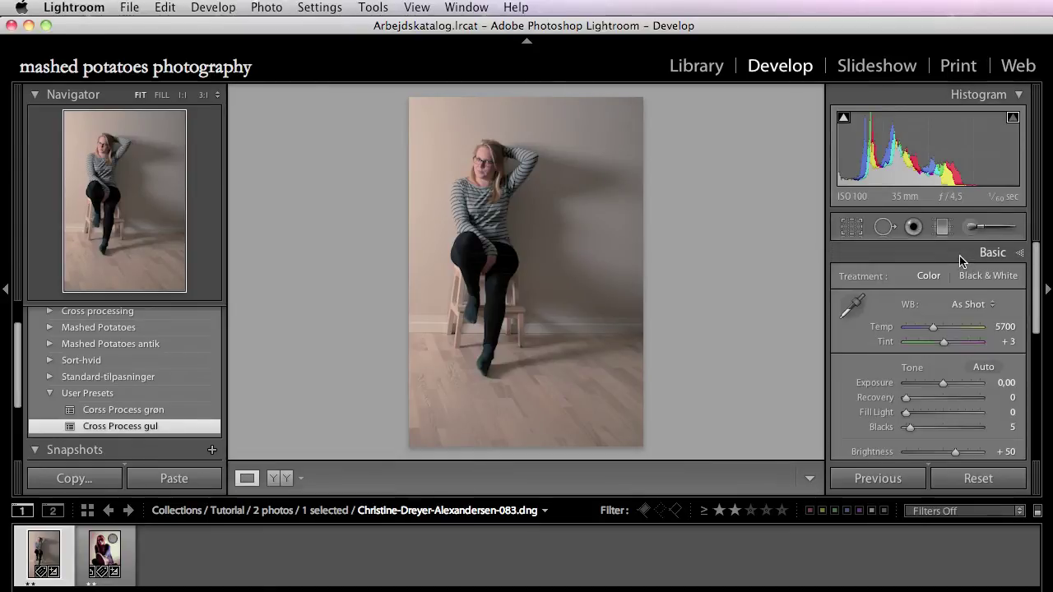
scroll(930, 318, down, 1)
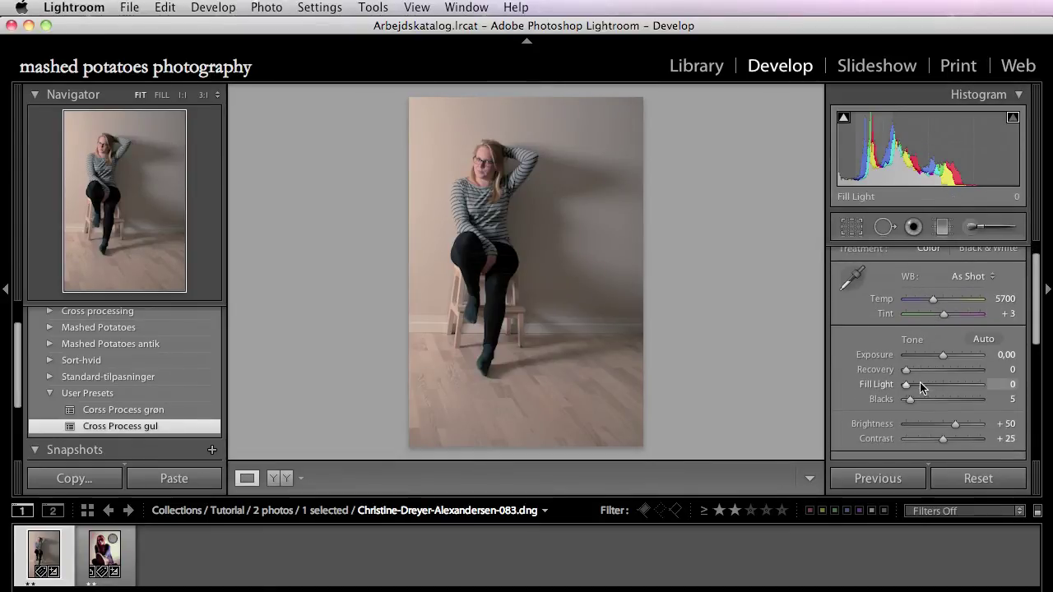
mouse_move(920, 391)
mouse_down()
mouse_move(953, 392)
mouse_move(927, 400)
mouse_move(966, 384)
mouse_move(929, 402)
mouse_up()
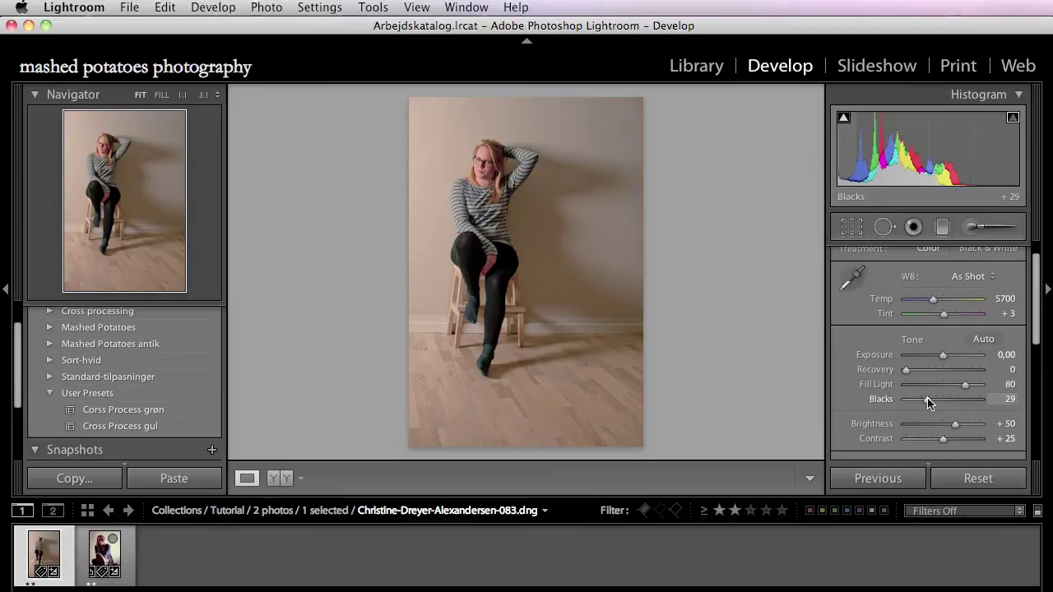
scroll(170, 377, up, 2)
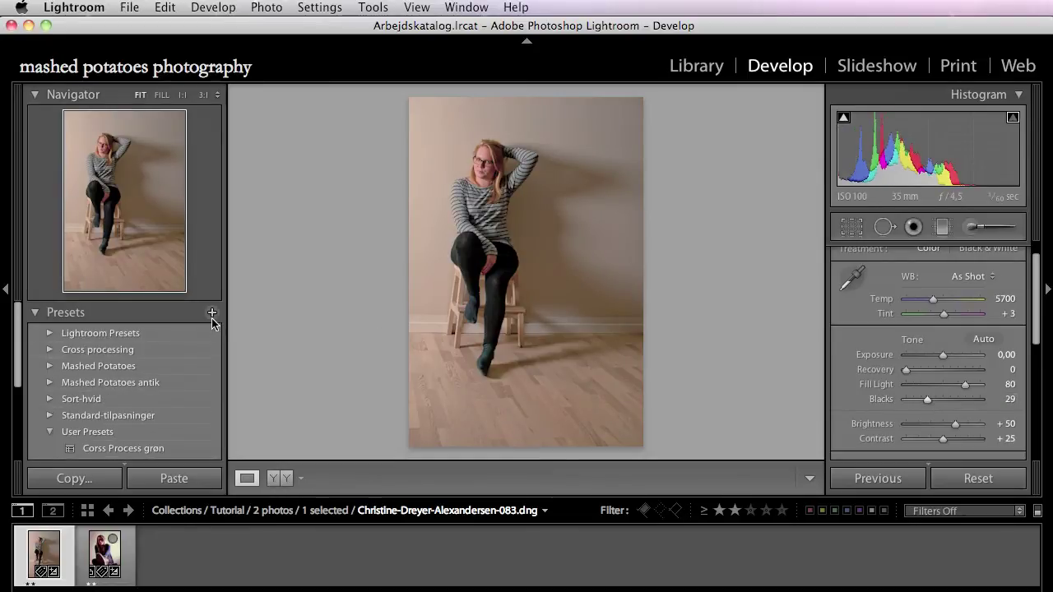
Create the 'HDR-effekt' preset storing only Fill Light and Black Clipping.
click(213, 314)
text(HFT)
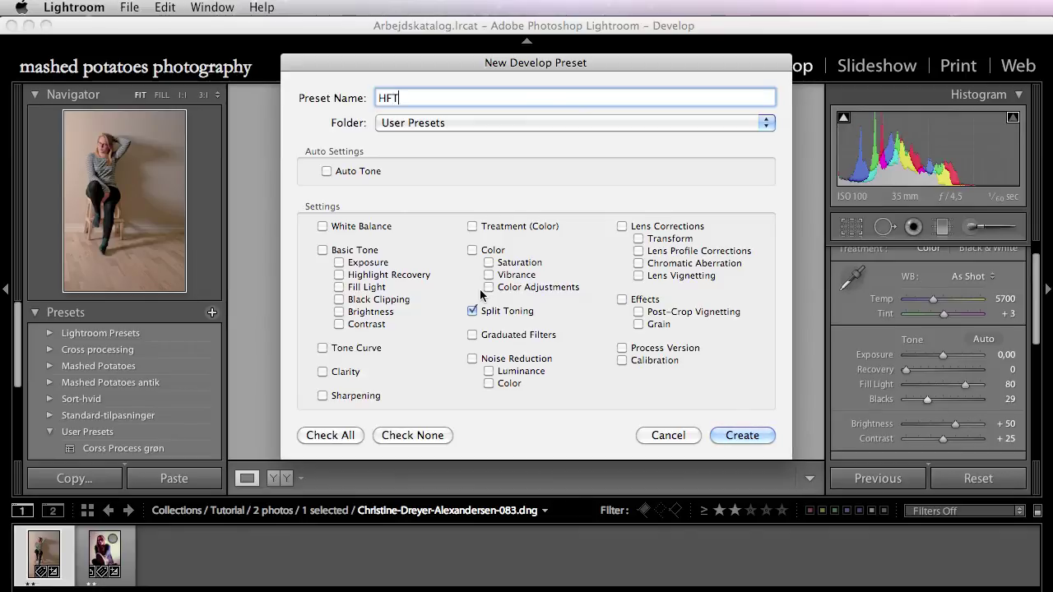
key(BackSpace)
text(DR-ef)
click(494, 313)
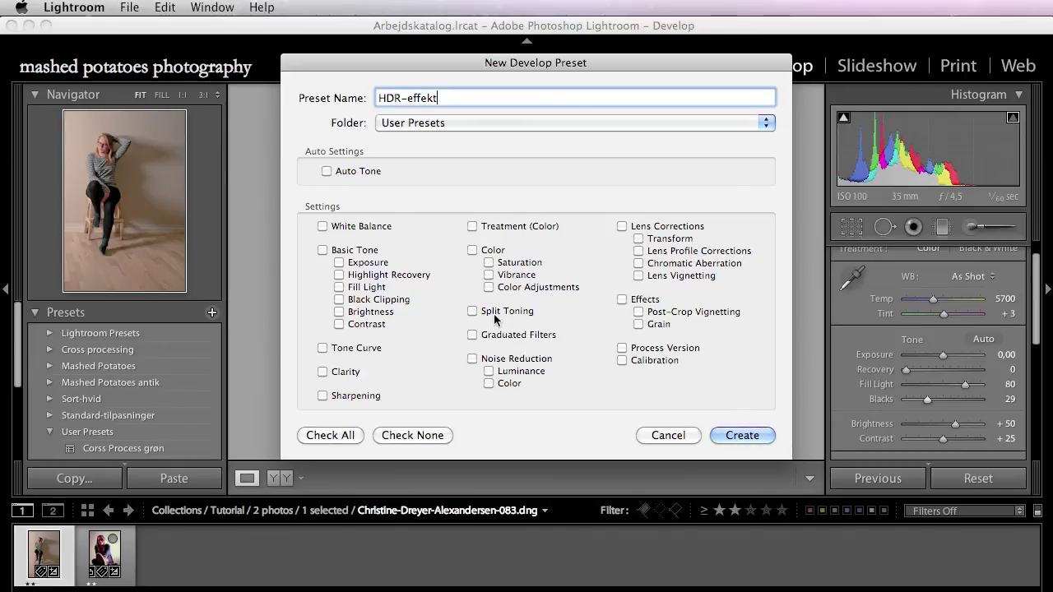
click(351, 299)
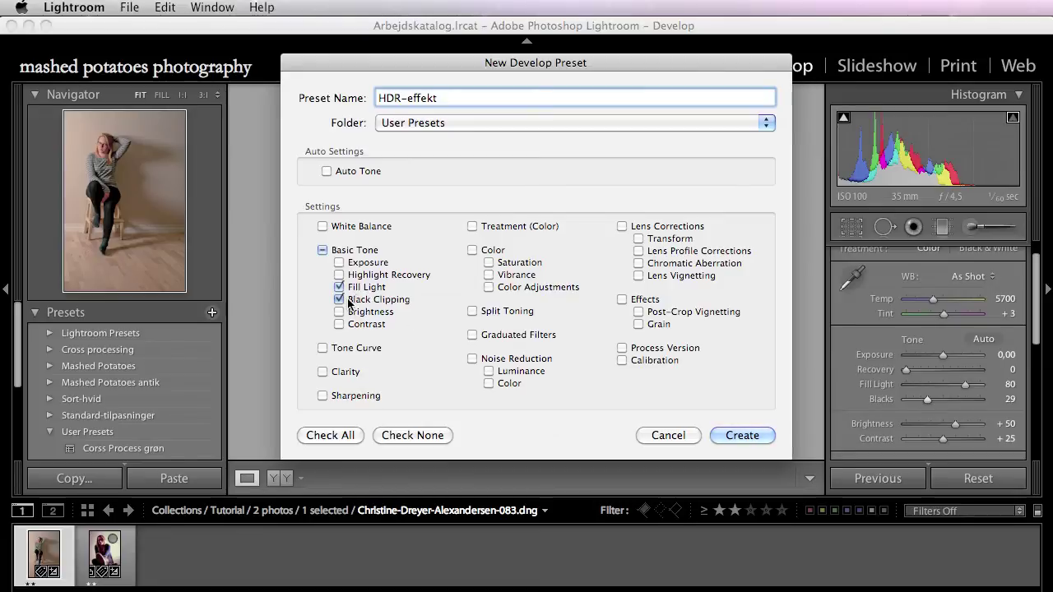
click(757, 436)
Apply the Corss Process grøn and HDR-effekt presets to the second portrait.
click(105, 556)
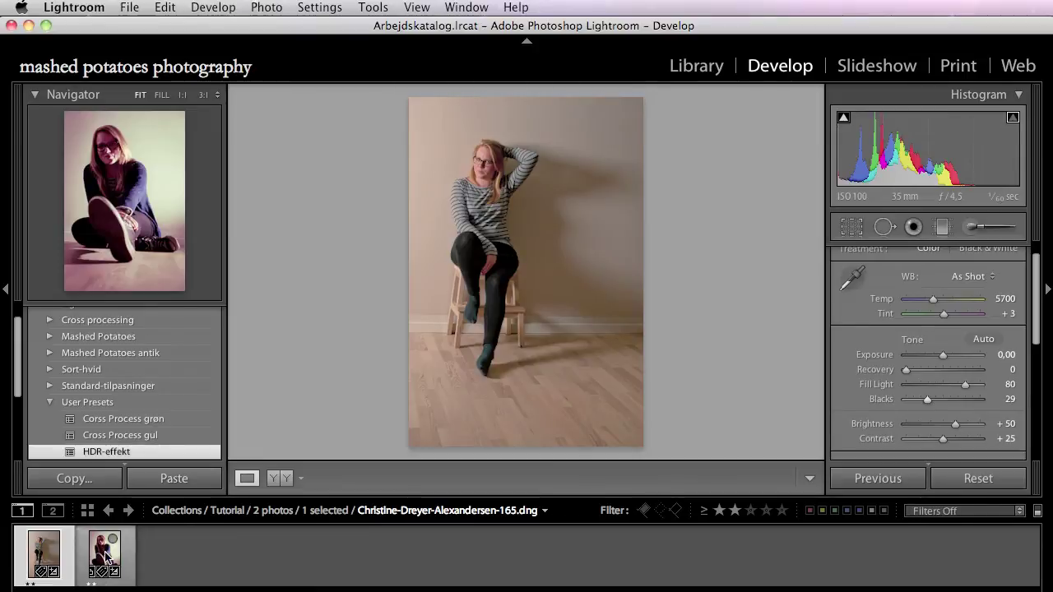
click(123, 419)
scroll(125, 420, down, 2)
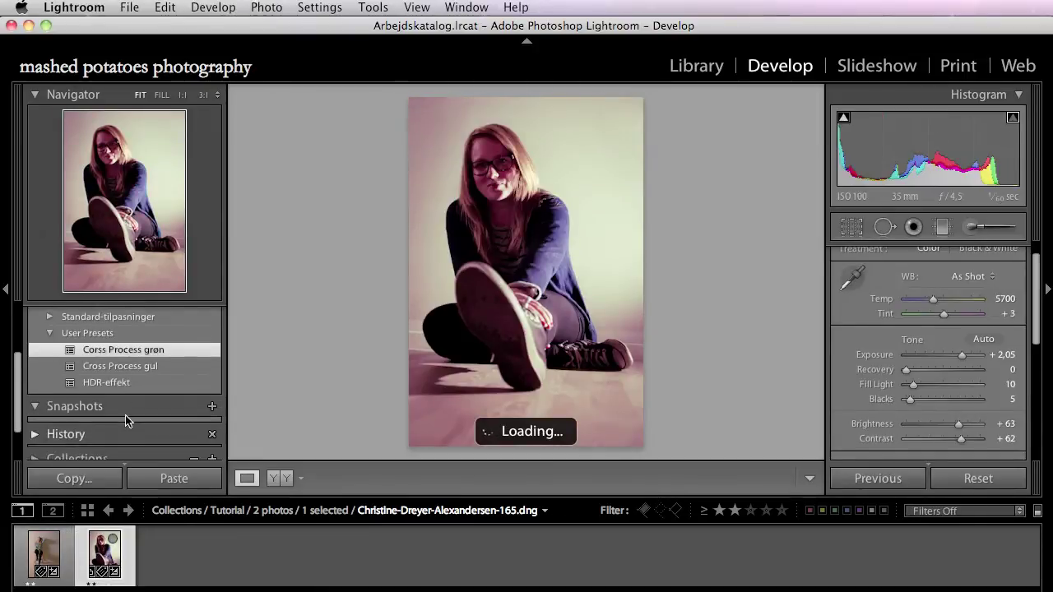
scroll(126, 416, down, 1)
click(119, 380)
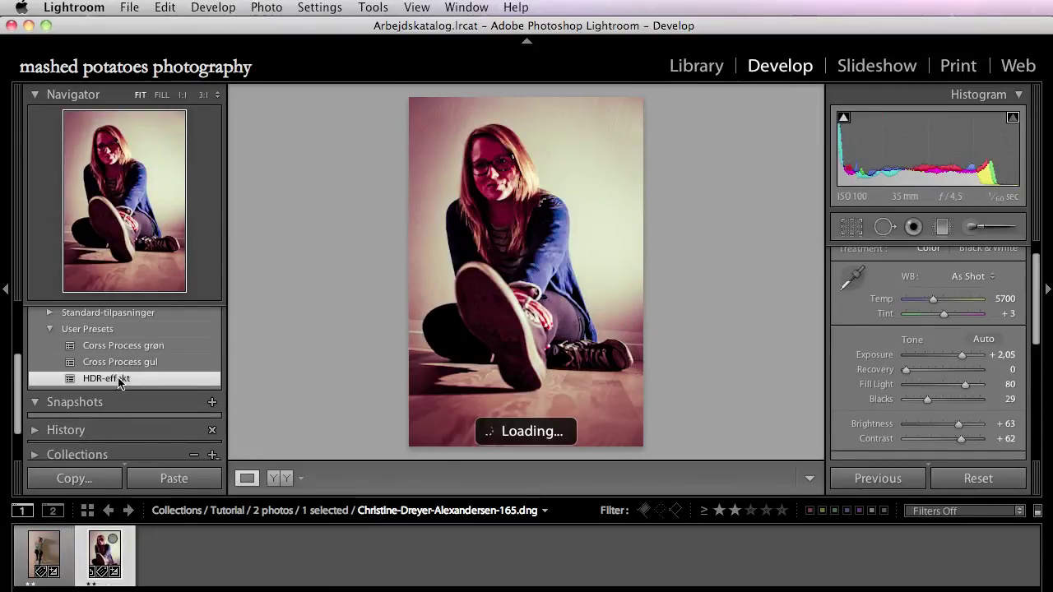
Lower the portrait's Saturation slightly for a matte look.
scroll(119, 380, up, 1)
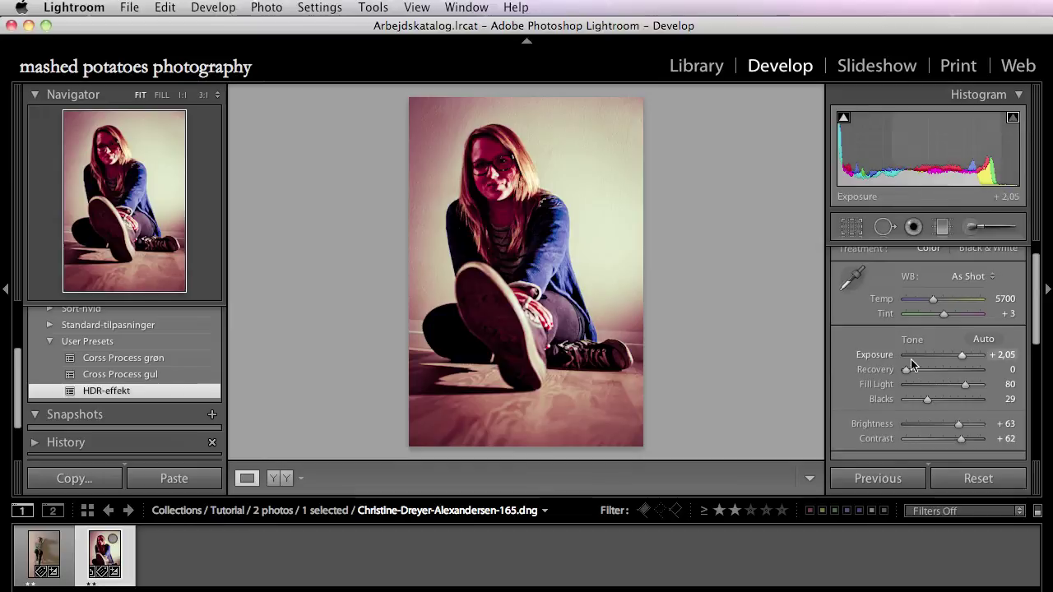
scroll(913, 366, down, 4)
drag(928, 393, 918, 393)
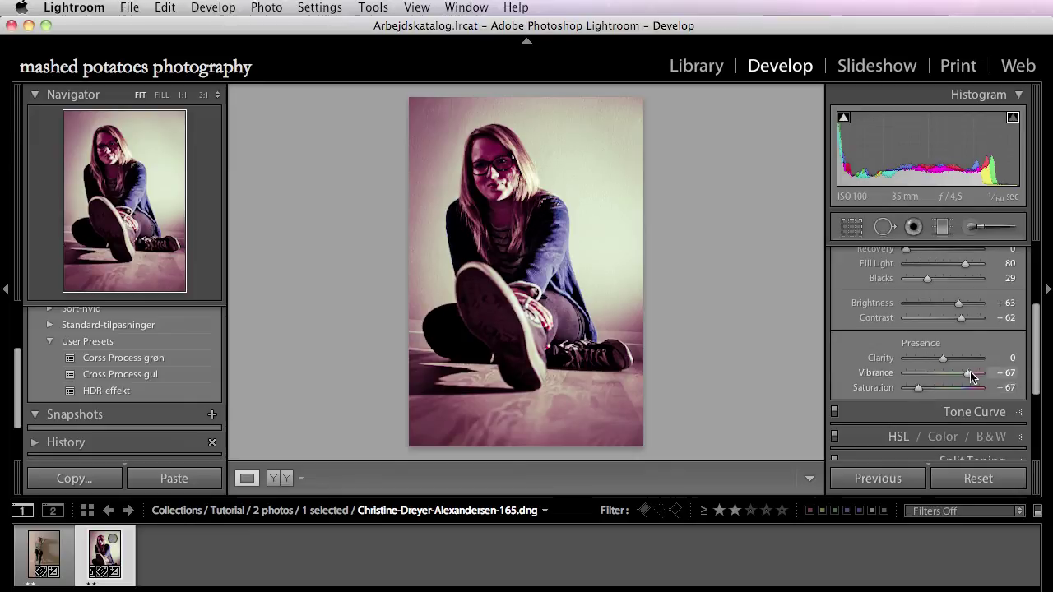
scroll(207, 404, up, 5)
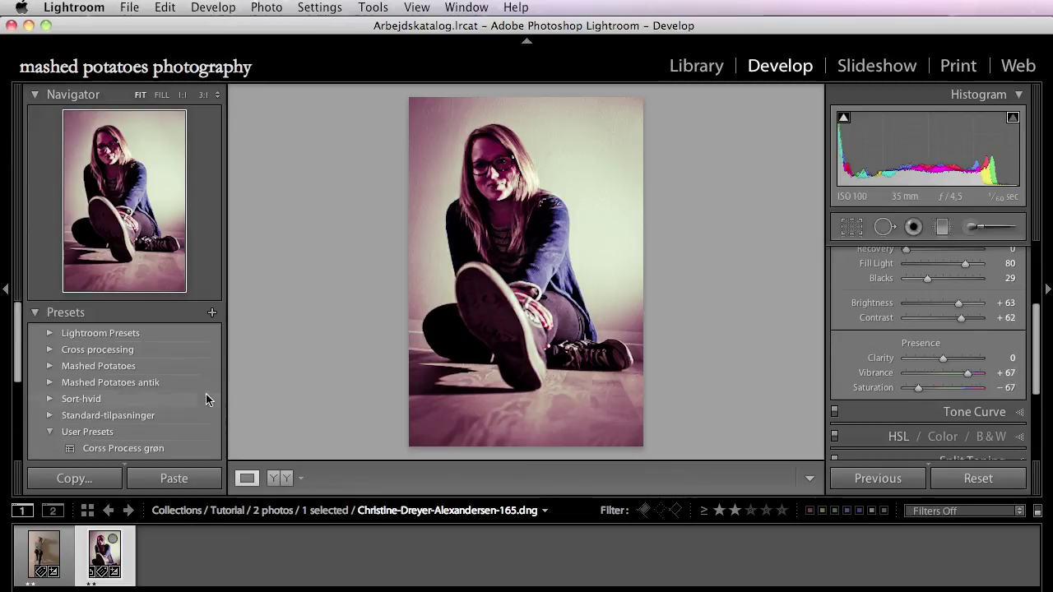
Create a 'Matte farver' preset storing only Saturation and Vibrance.
click(212, 313)
text(Matte farver)
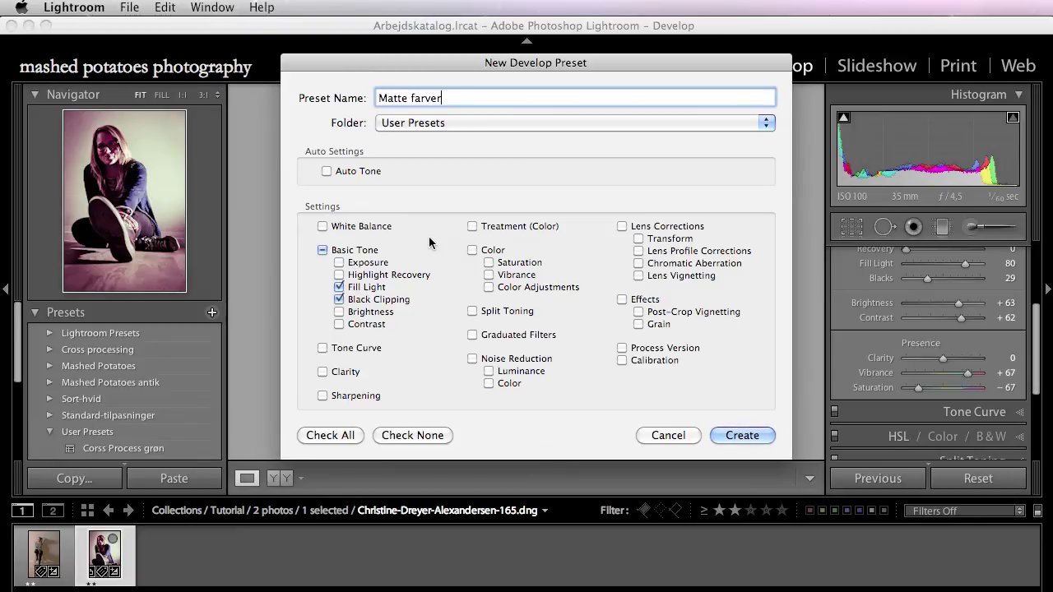
click(352, 287)
click(354, 300)
click(489, 262)
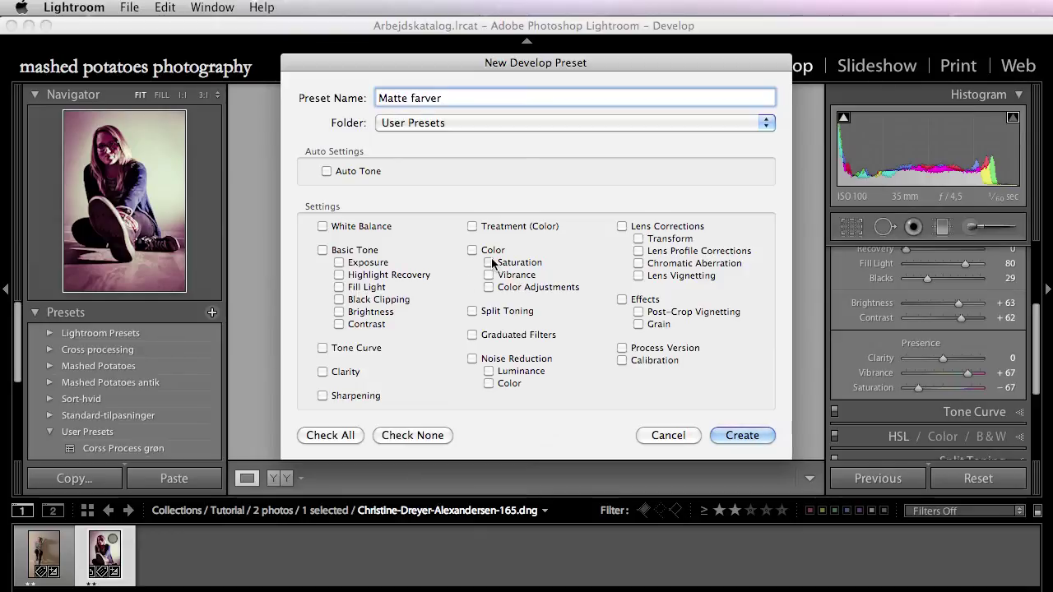
click(490, 276)
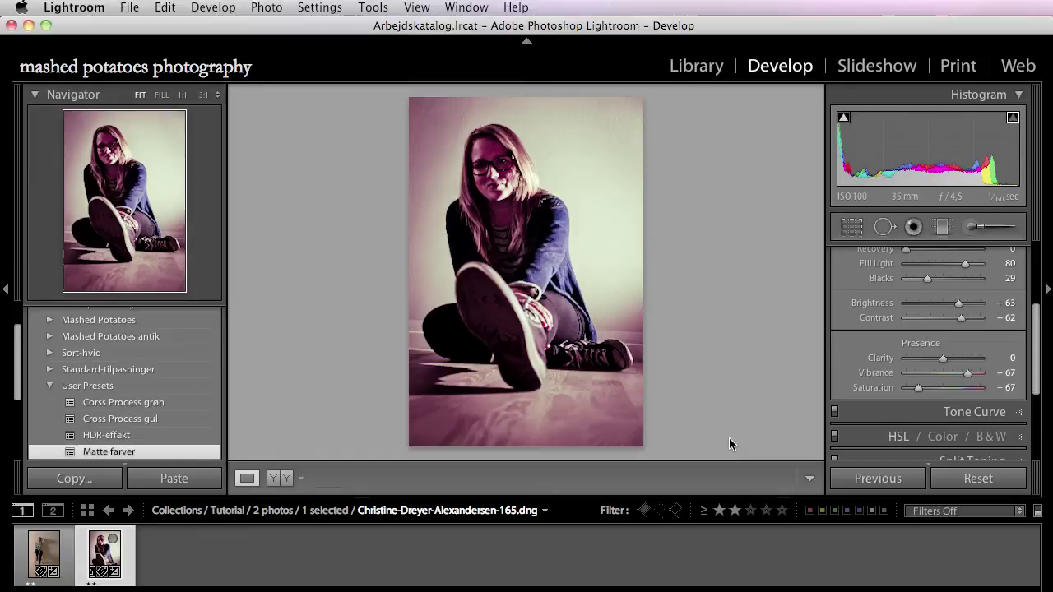
click(743, 437)
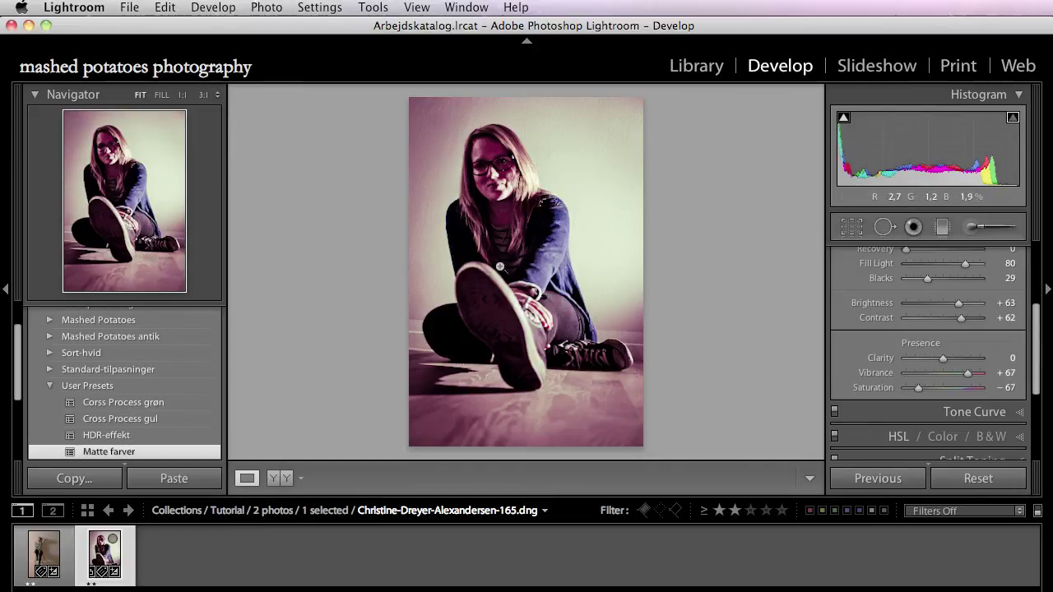
Zoom to 1:1 on the glasses and raise Luminance noise reduction to 26.
click(503, 199)
drag(524, 195, 597, 419)
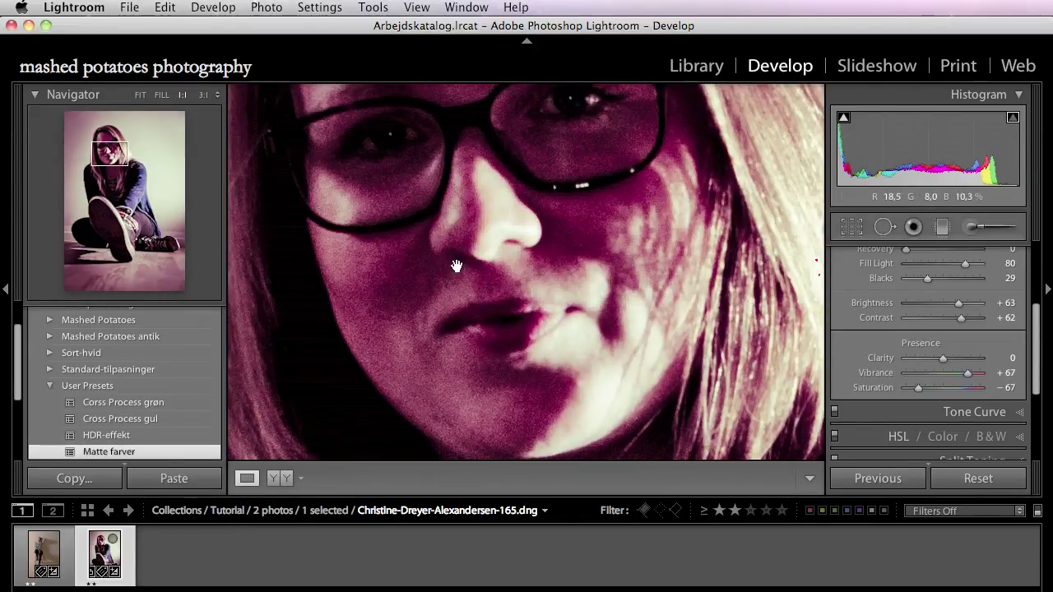
drag(543, 288, 502, 362)
key(super+1)
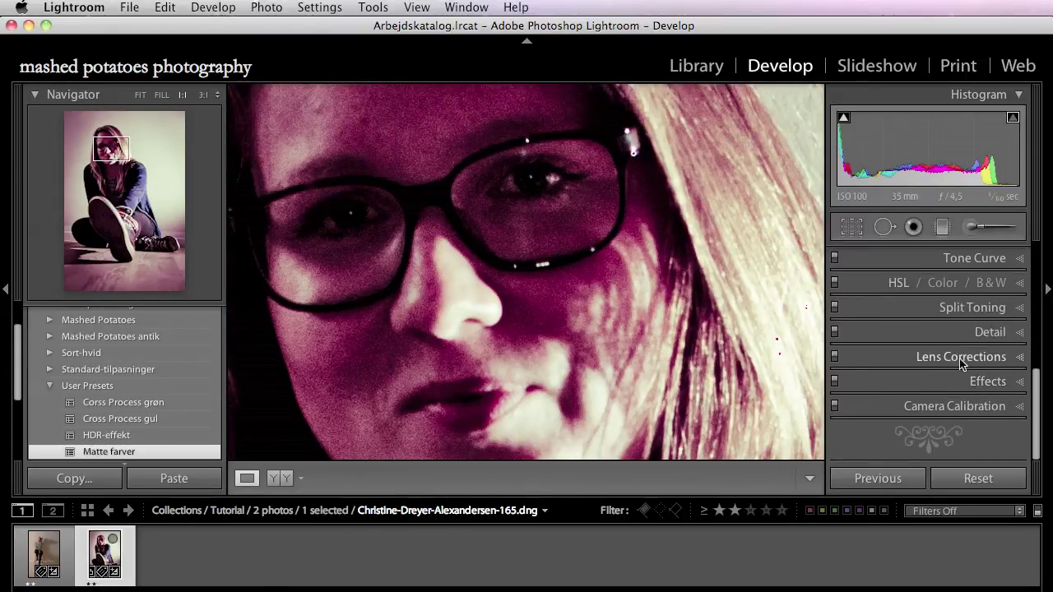
click(956, 337)
drag(907, 328, 923, 332)
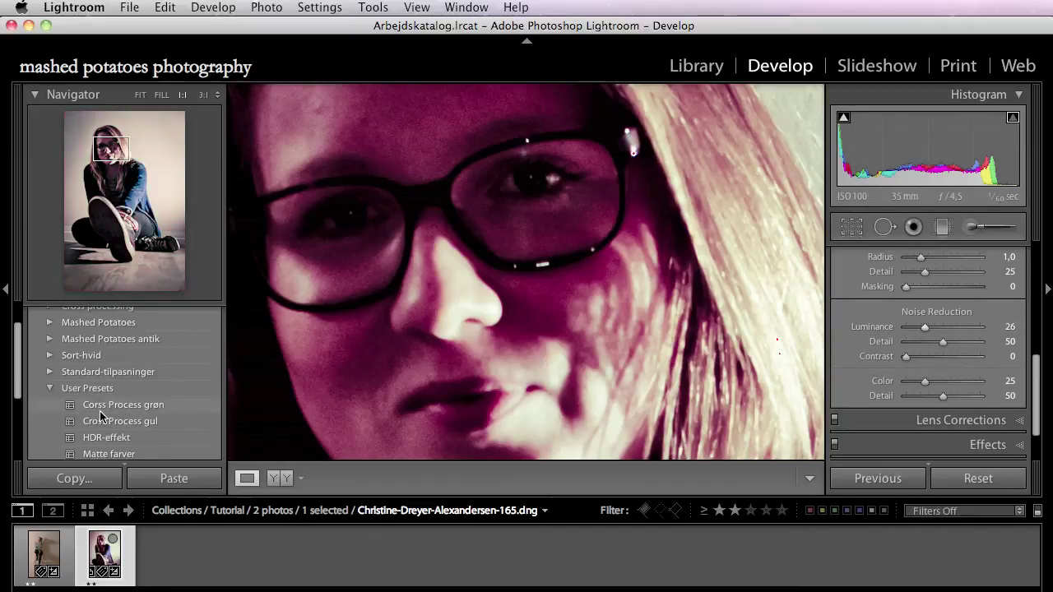
Save a 'Mild støjreduktion' preset storing only Luminance noise reduction, then zoom out.
scroll(99, 416, up, 3)
click(516, 227)
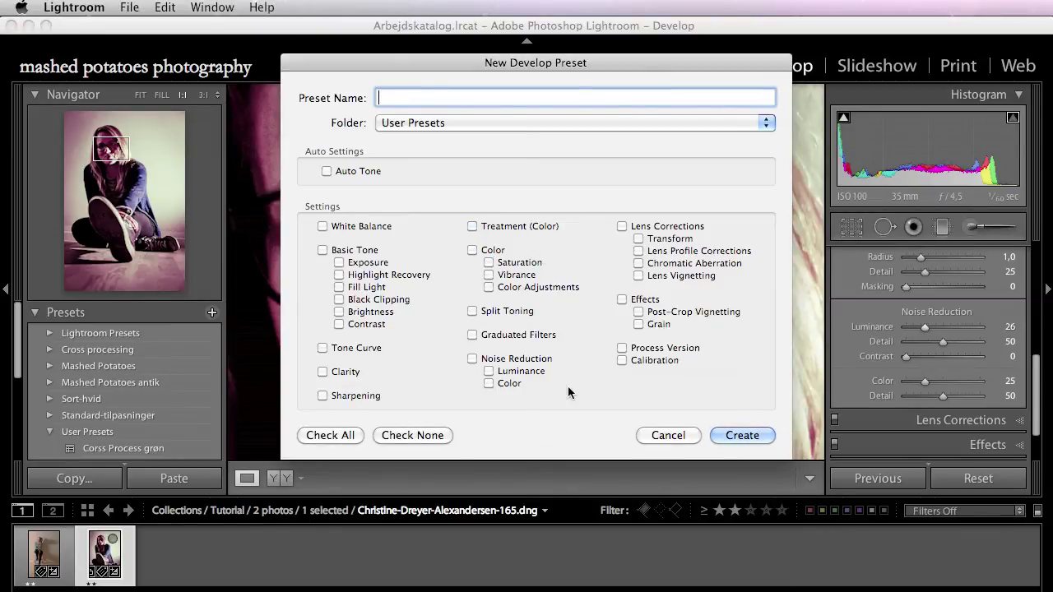
click(506, 371)
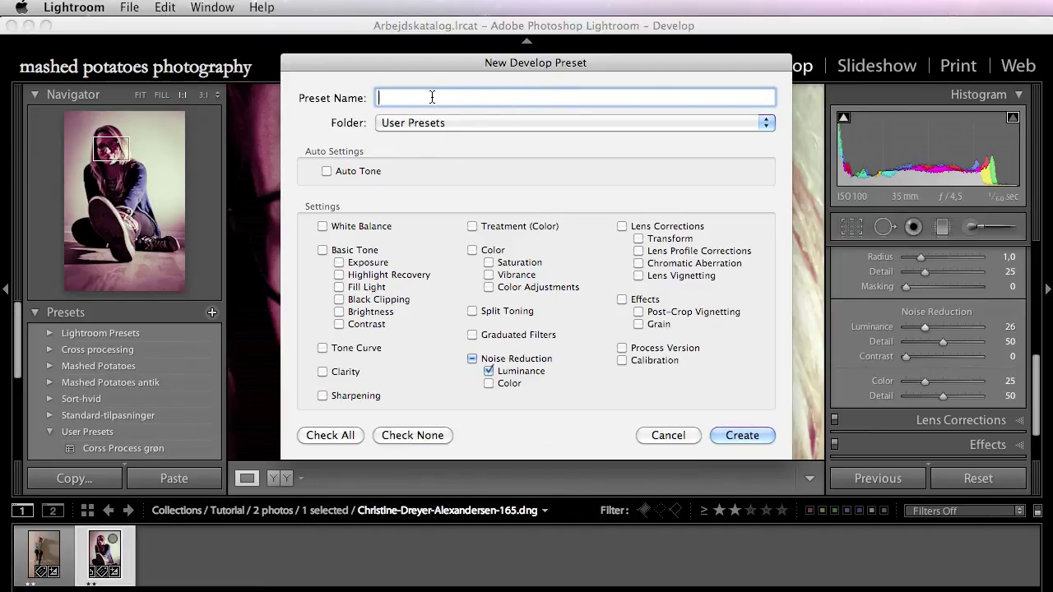
text(Mild s)
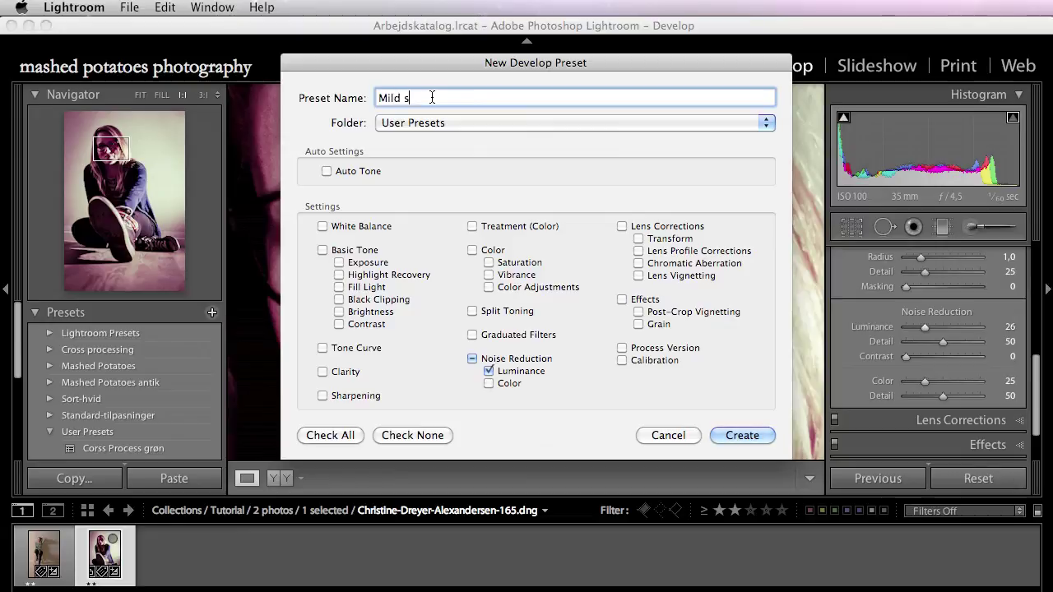
text(tøjreduktion)
key(Return)
drag(432, 94, 450, 277)
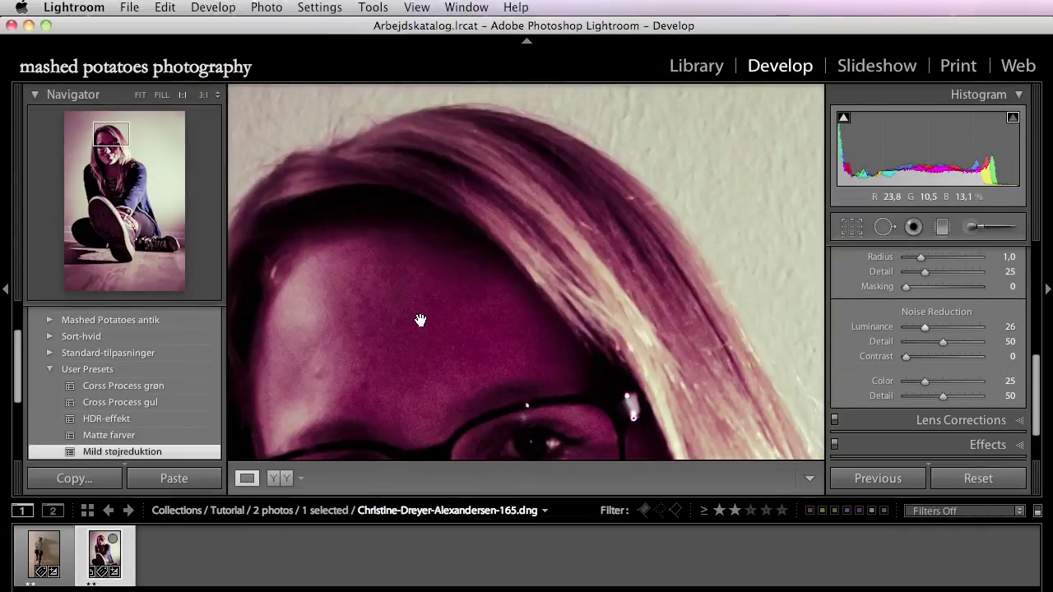
click(421, 321)
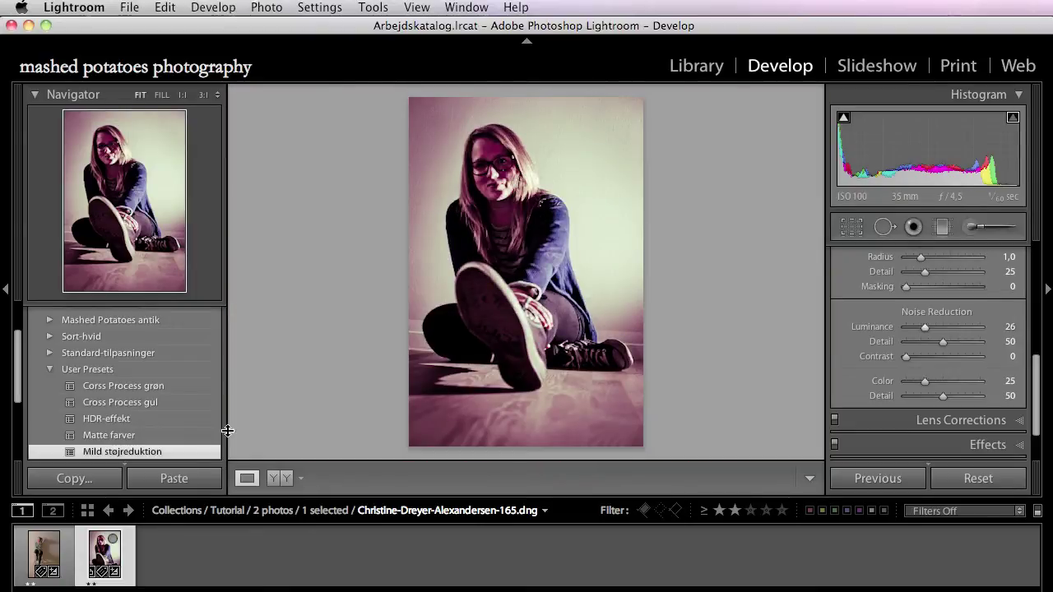
On the first portrait, try HDR-effekt, Cross Process gul and Matte farver, undoing Matte farver.
click(41, 551)
click(123, 419)
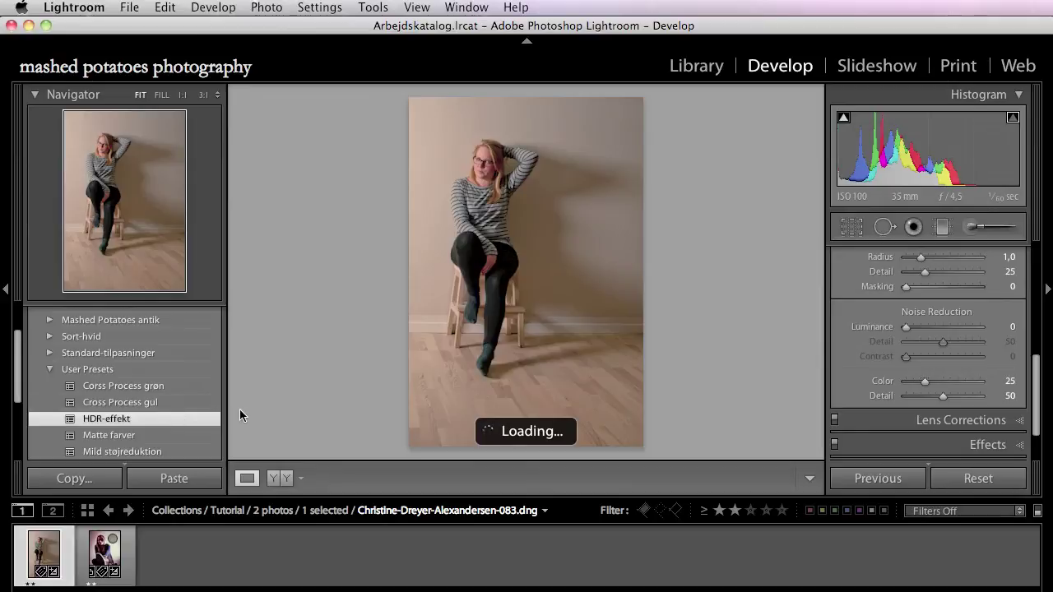
click(164, 404)
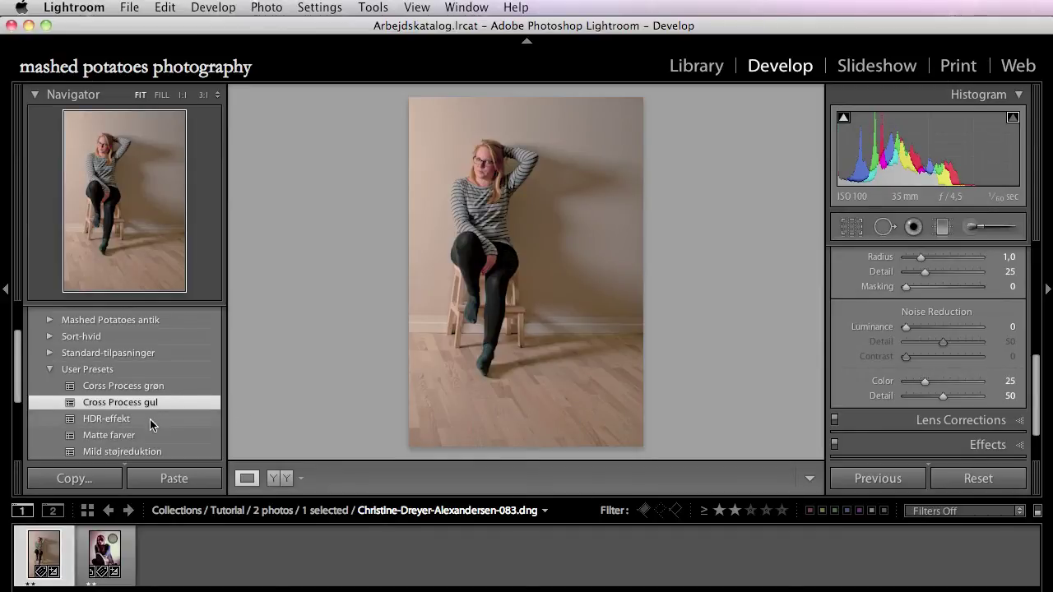
click(150, 420)
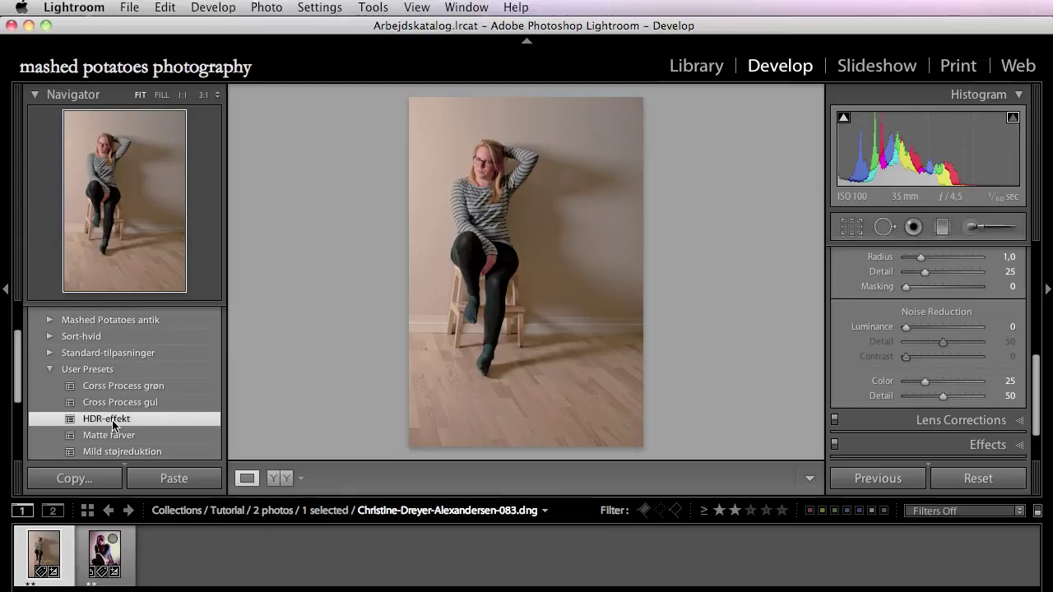
scroll(146, 408, down, 1)
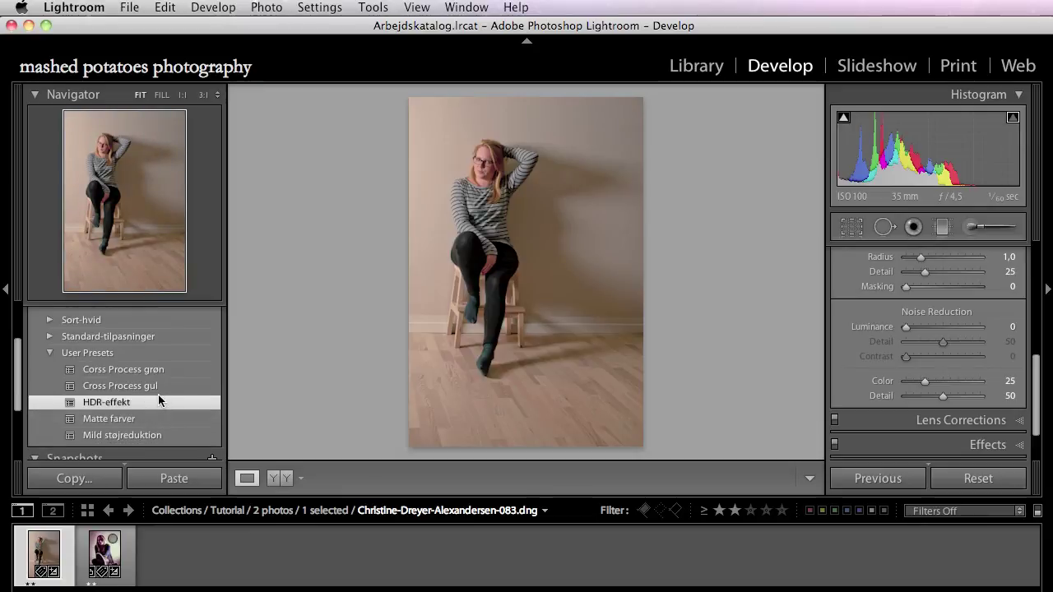
click(148, 421)
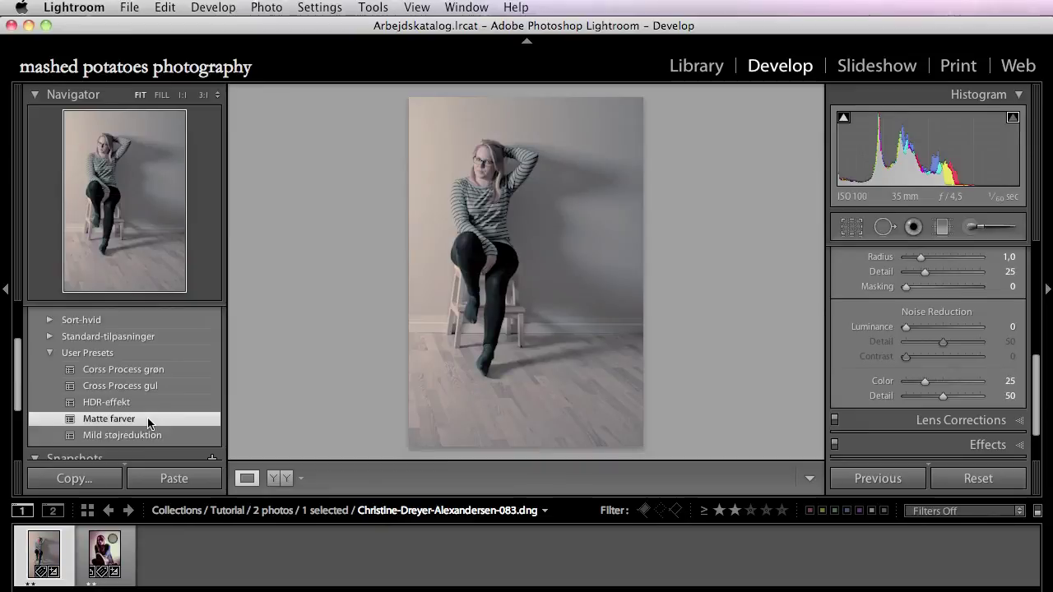
key(super+z)
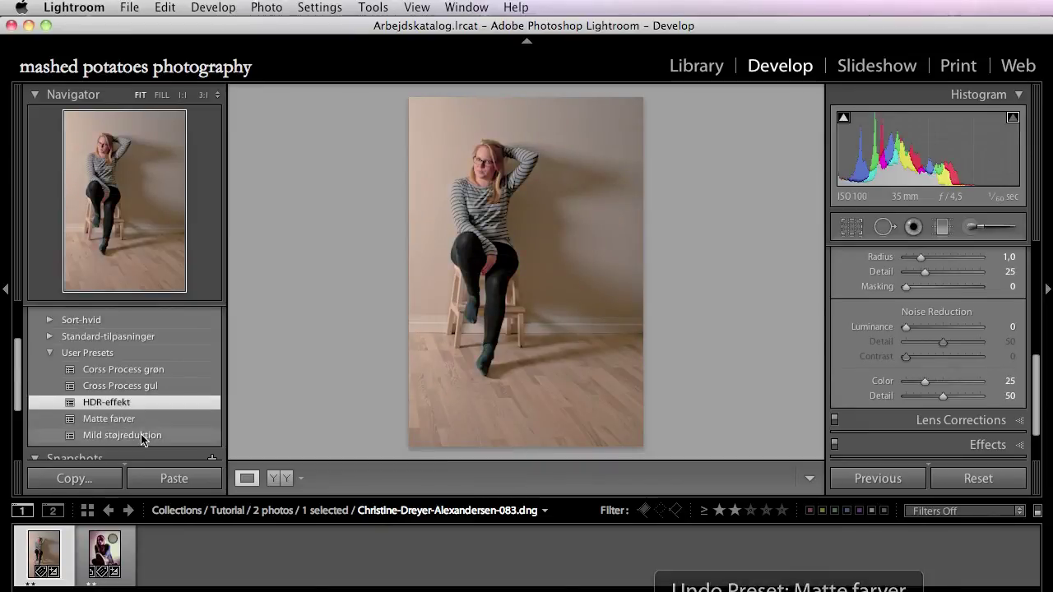
Apply Mild støjreduktion while inspecting at 1:1, then return to the whole-photo view.
click(511, 237)
scroll(123, 395, down, 2)
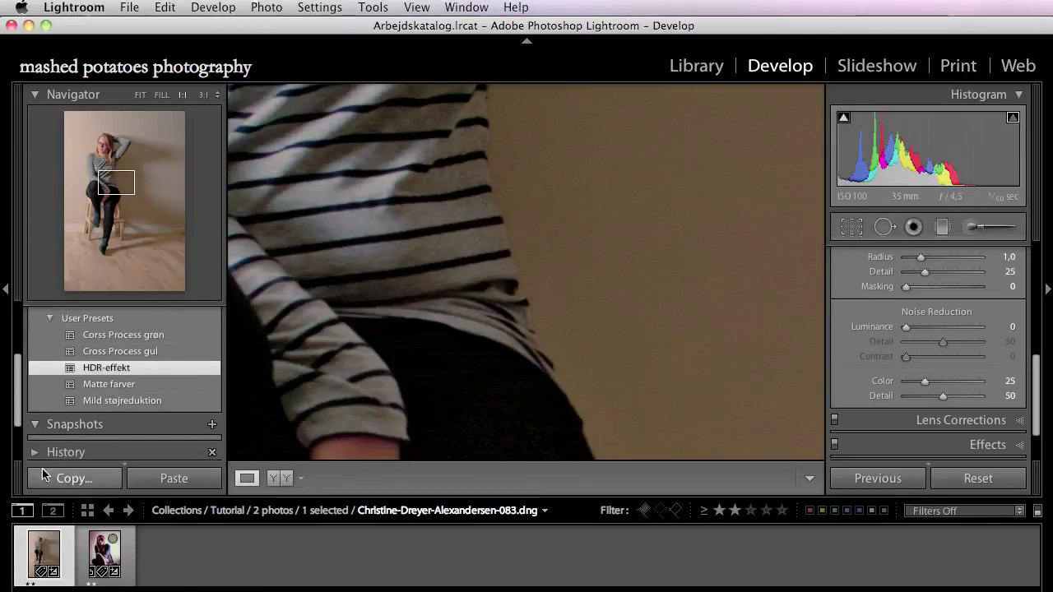
click(101, 402)
scroll(103, 407, up, 2)
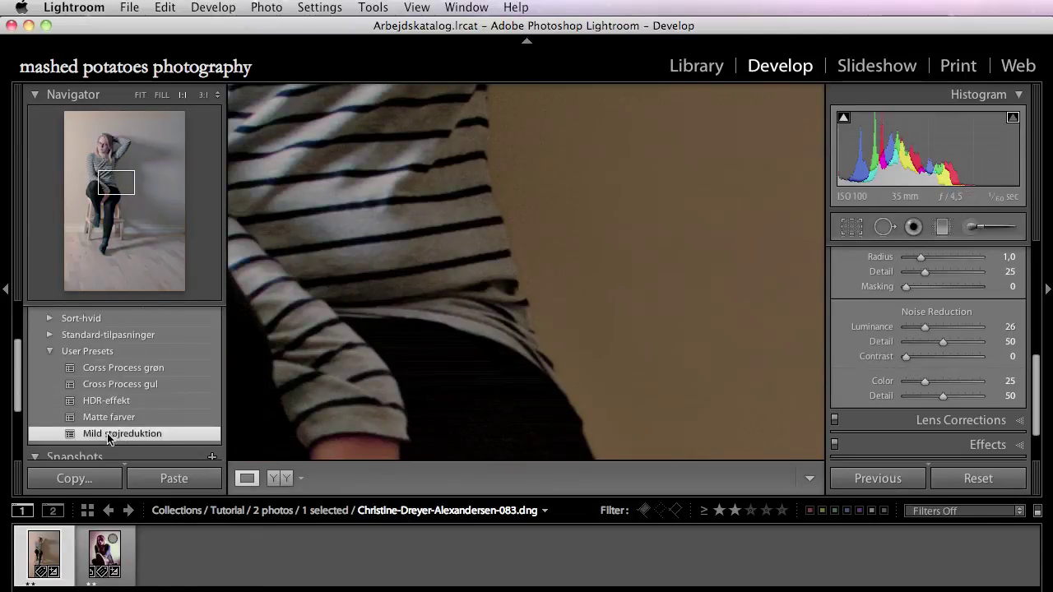
click(390, 362)
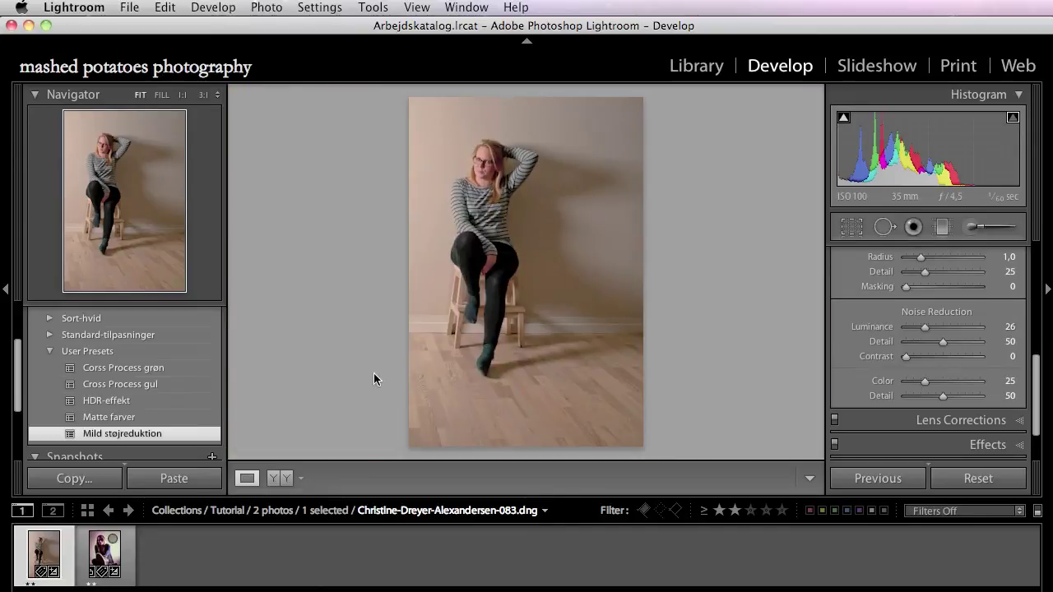